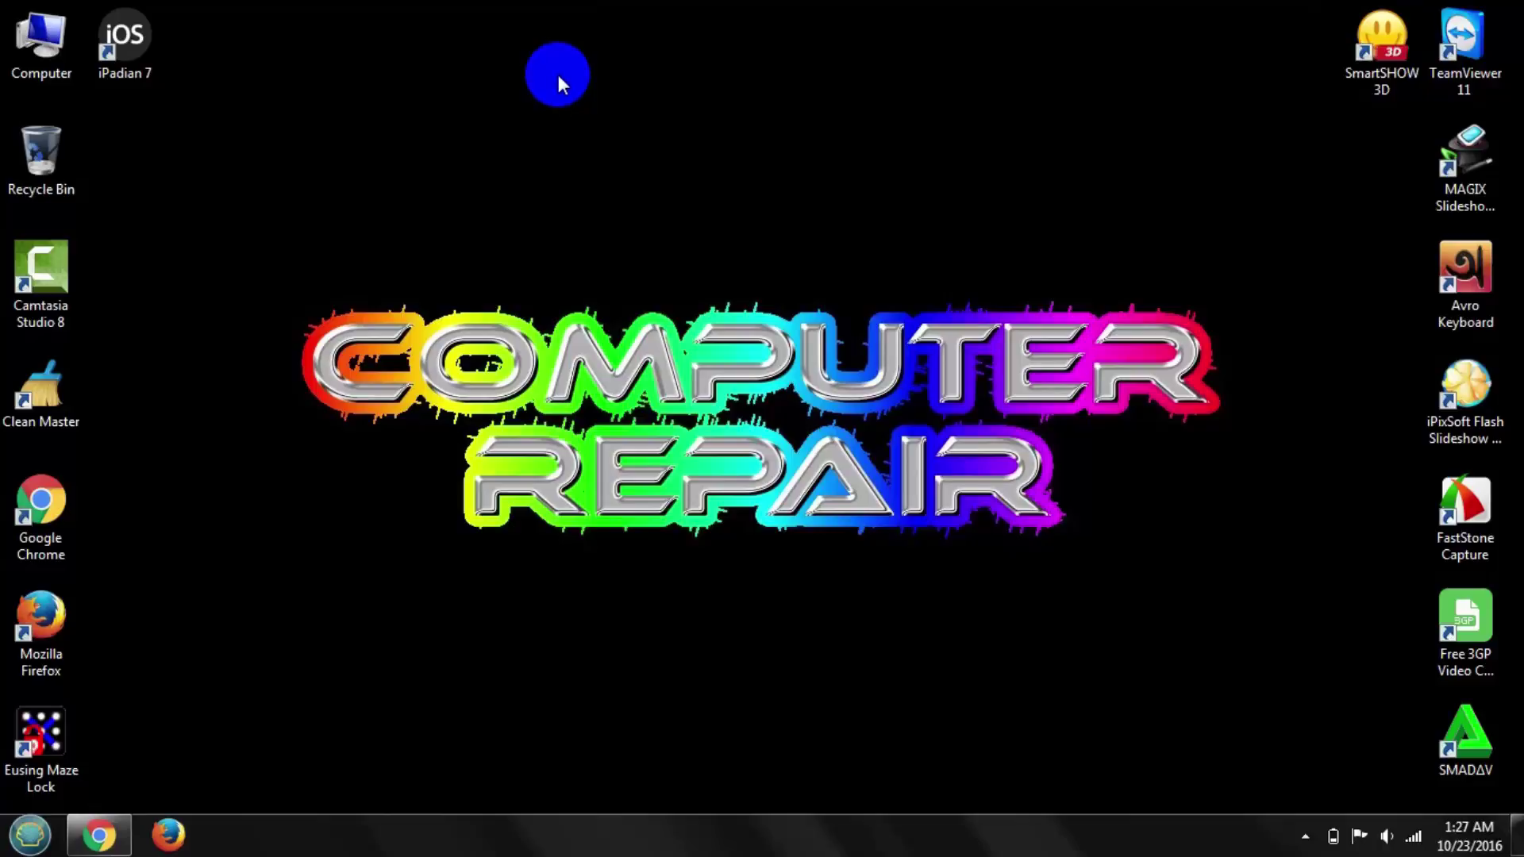
# Load the pasted MediaFire link in Chrome and download the 3.29 MB Windows 7 Start Button Changer.zip.
pyautogui.click(100, 837)
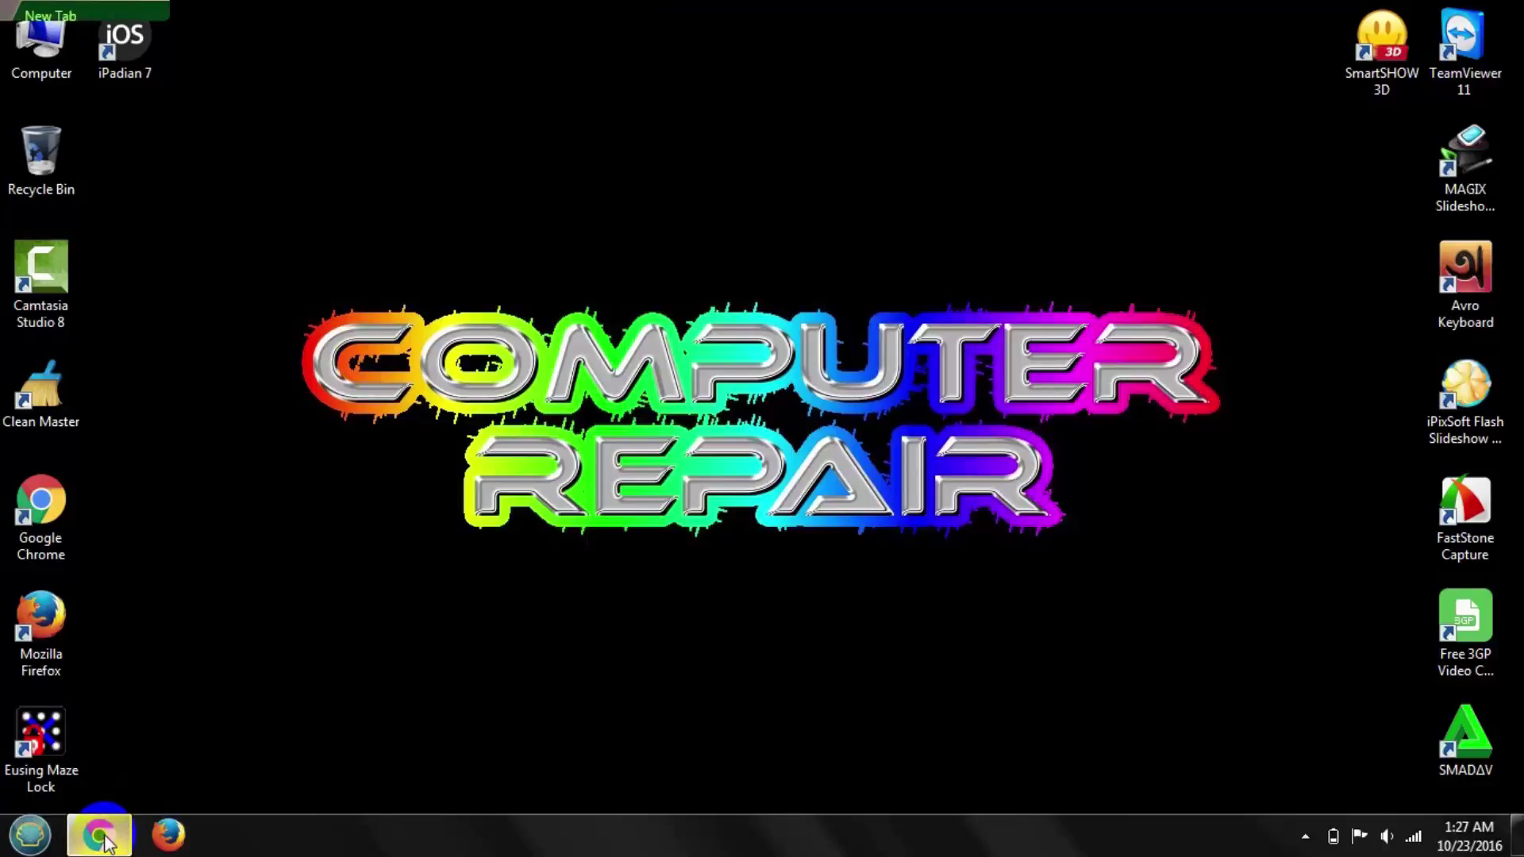
pyautogui.click(374, 49)
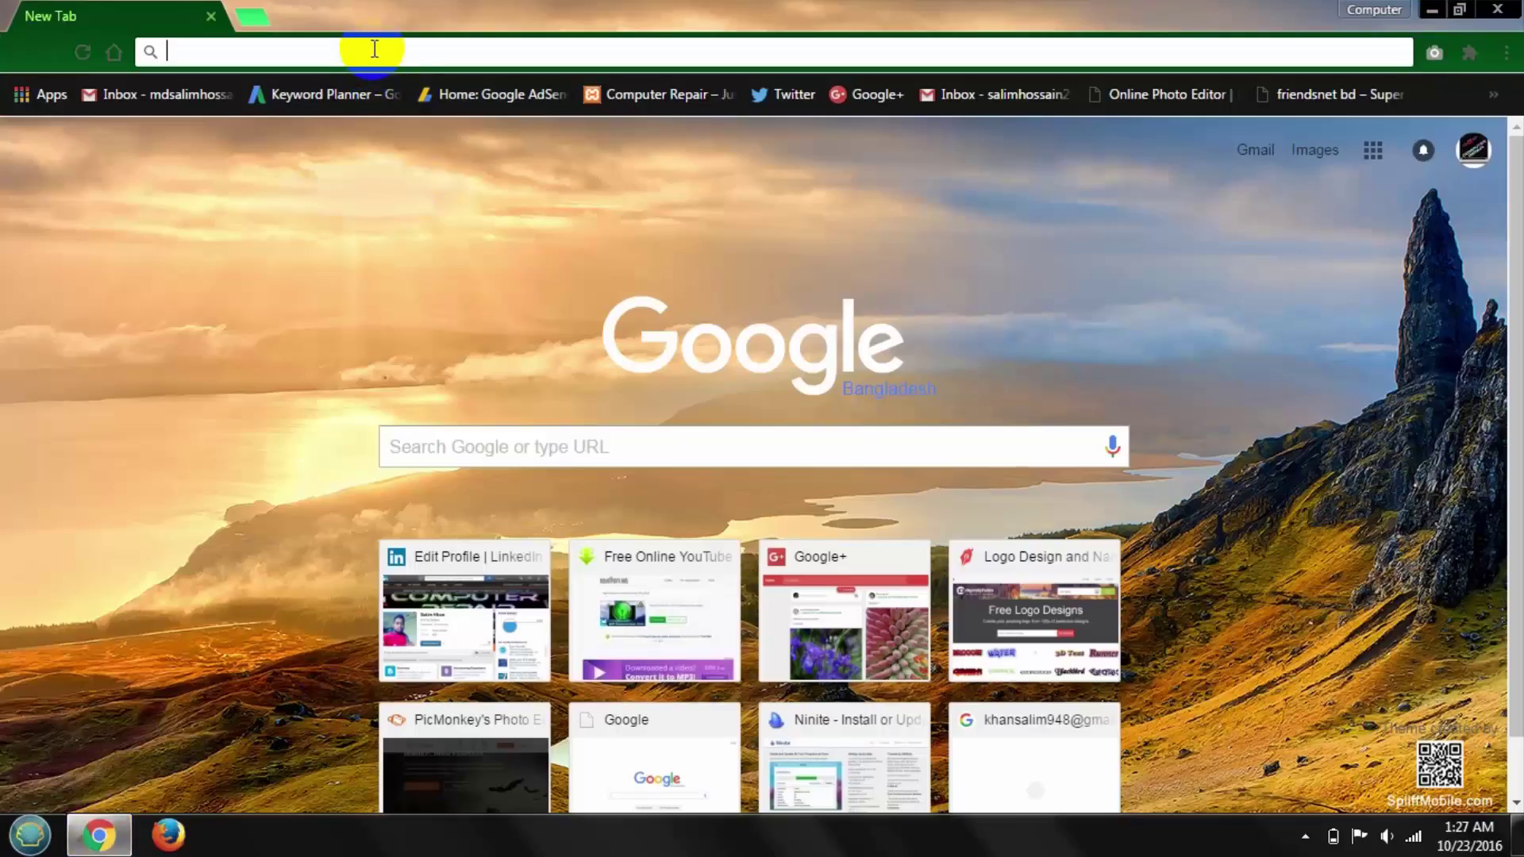
pyautogui.write('http://www.mediafire.com/file/gzytdiownyj')
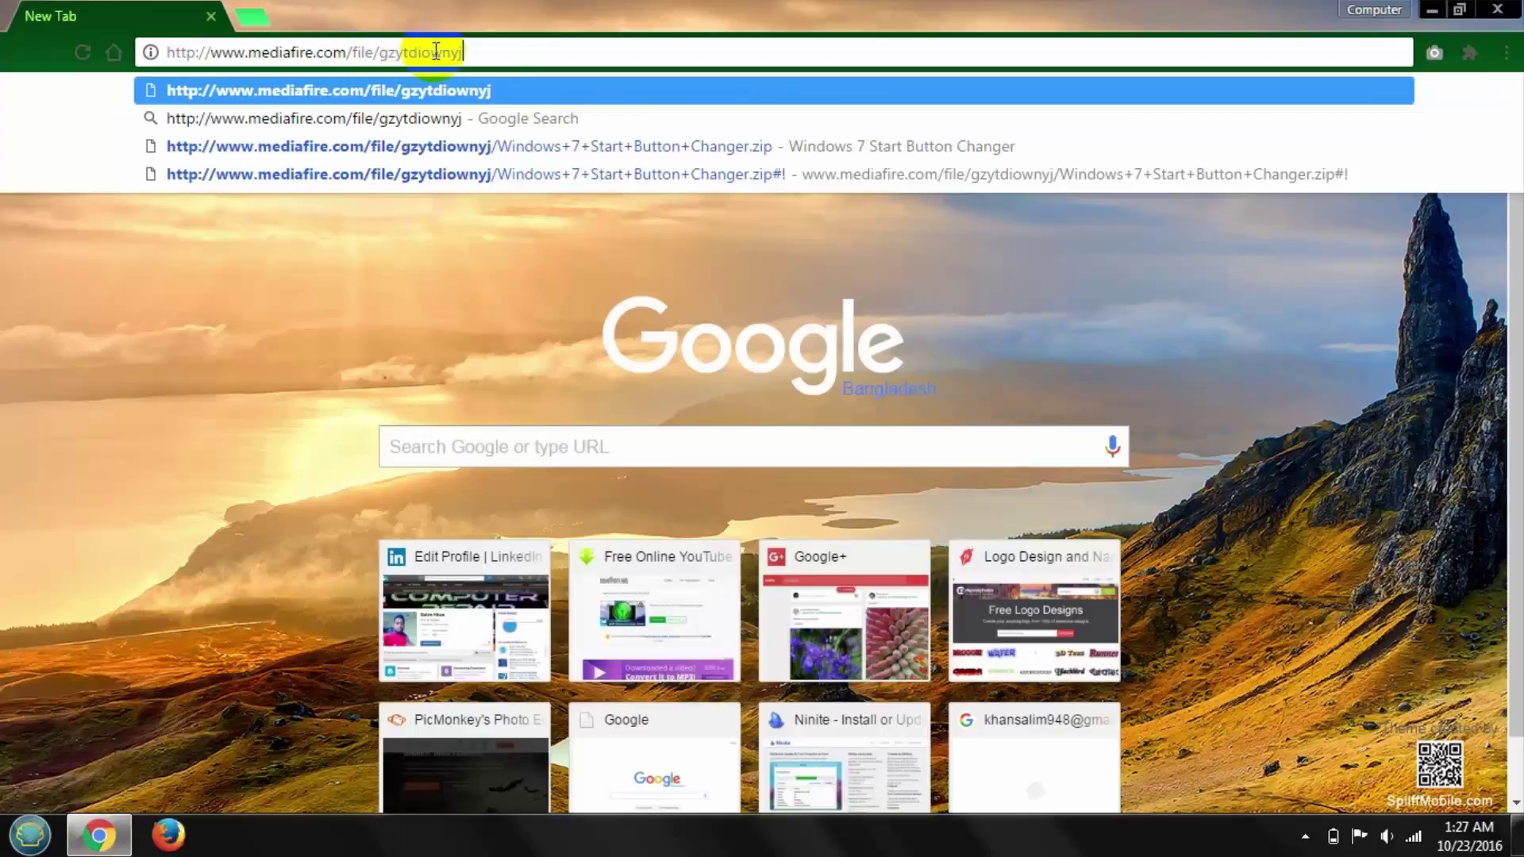
pyautogui.press('Return')
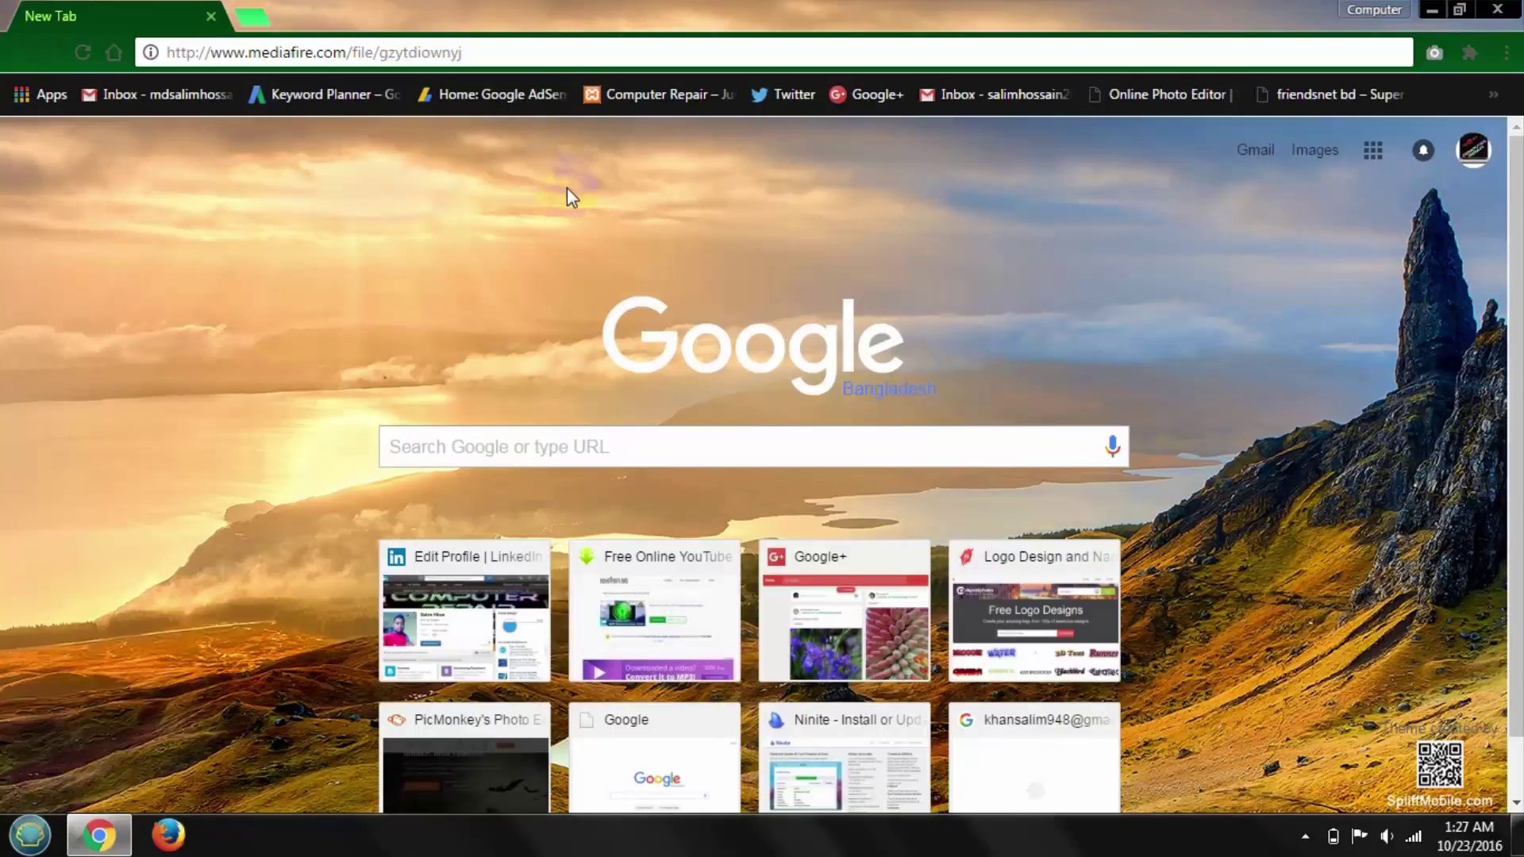
pyautogui.click(200, 49)
pyautogui.click(517, 50)
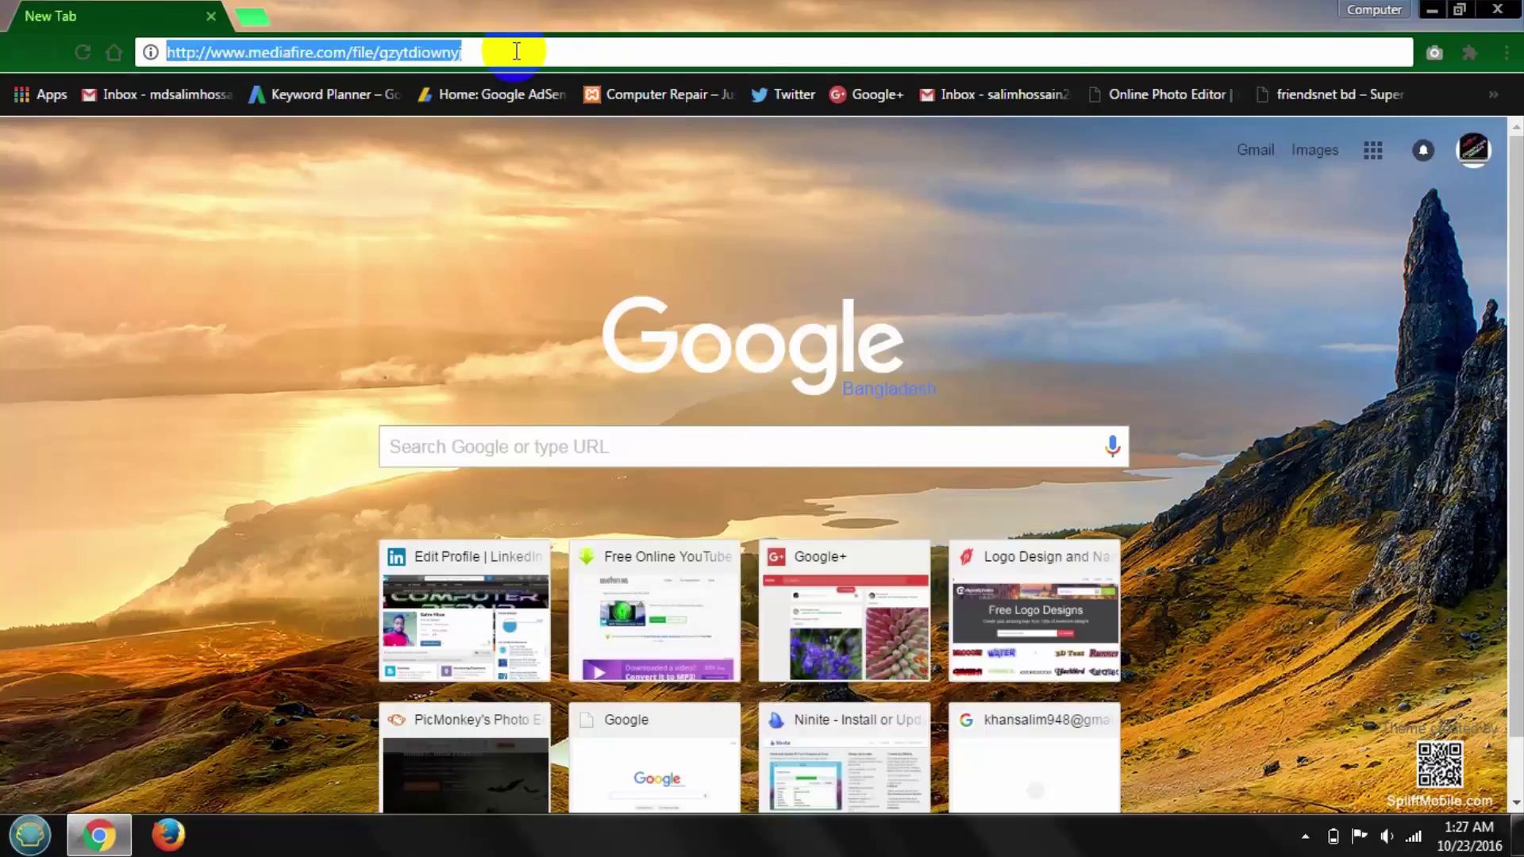
pyautogui.press('Return')
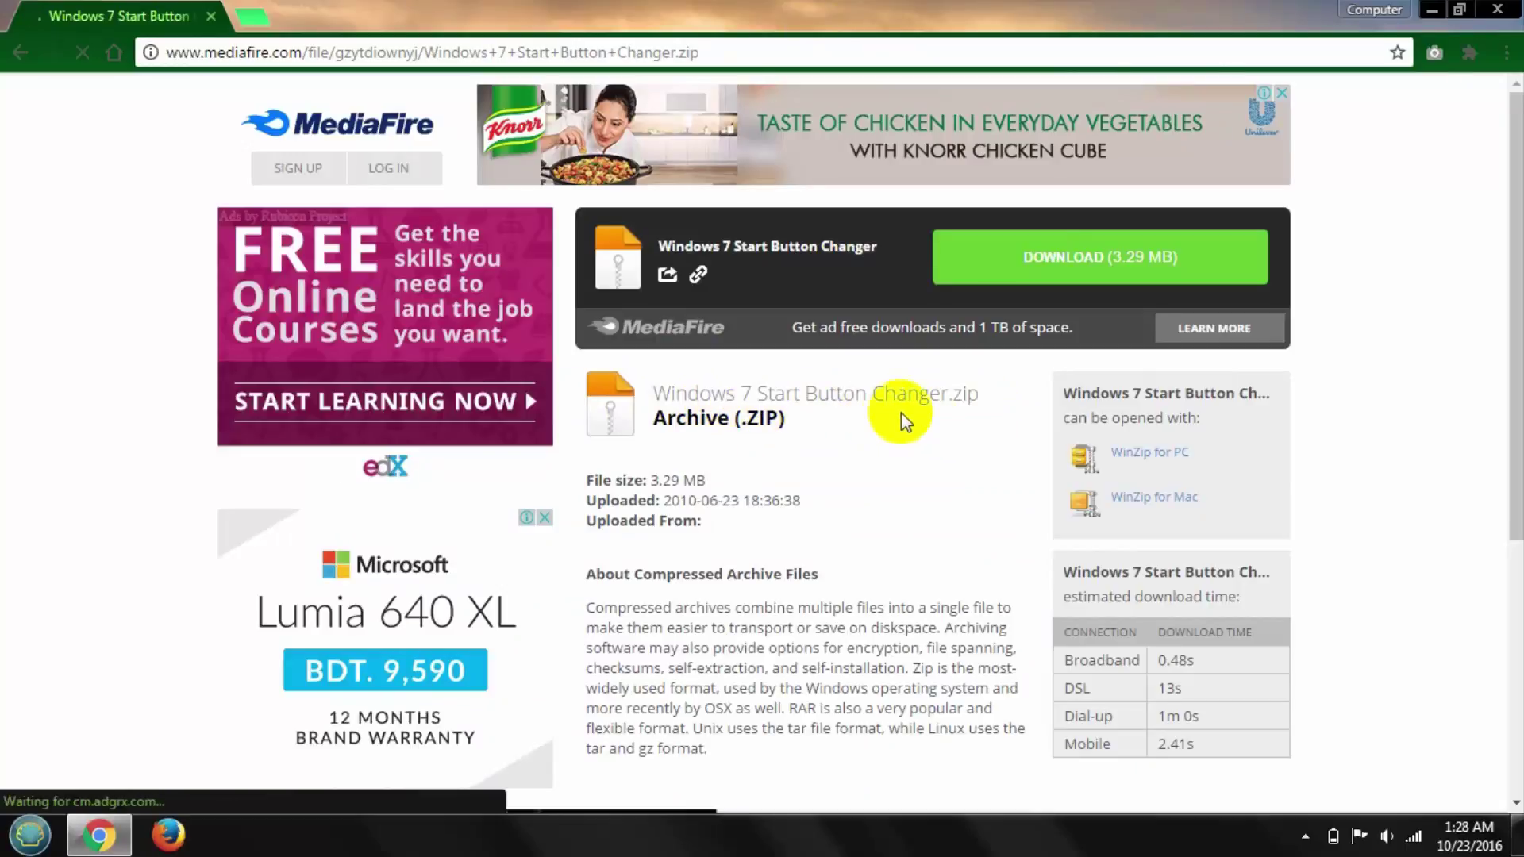
pyautogui.click(1212, 319)
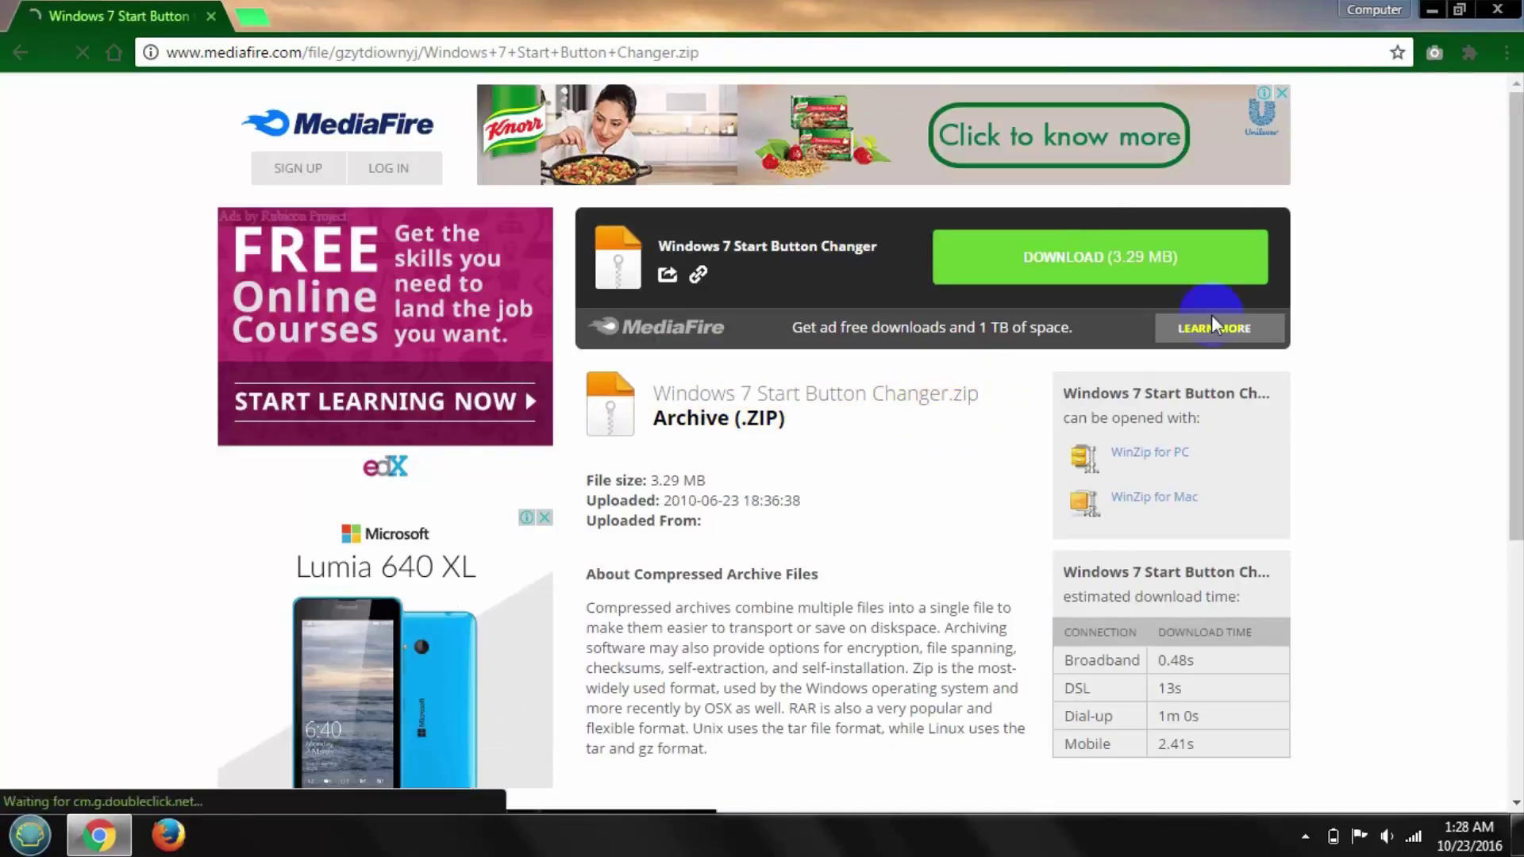
pyautogui.click(1067, 262)
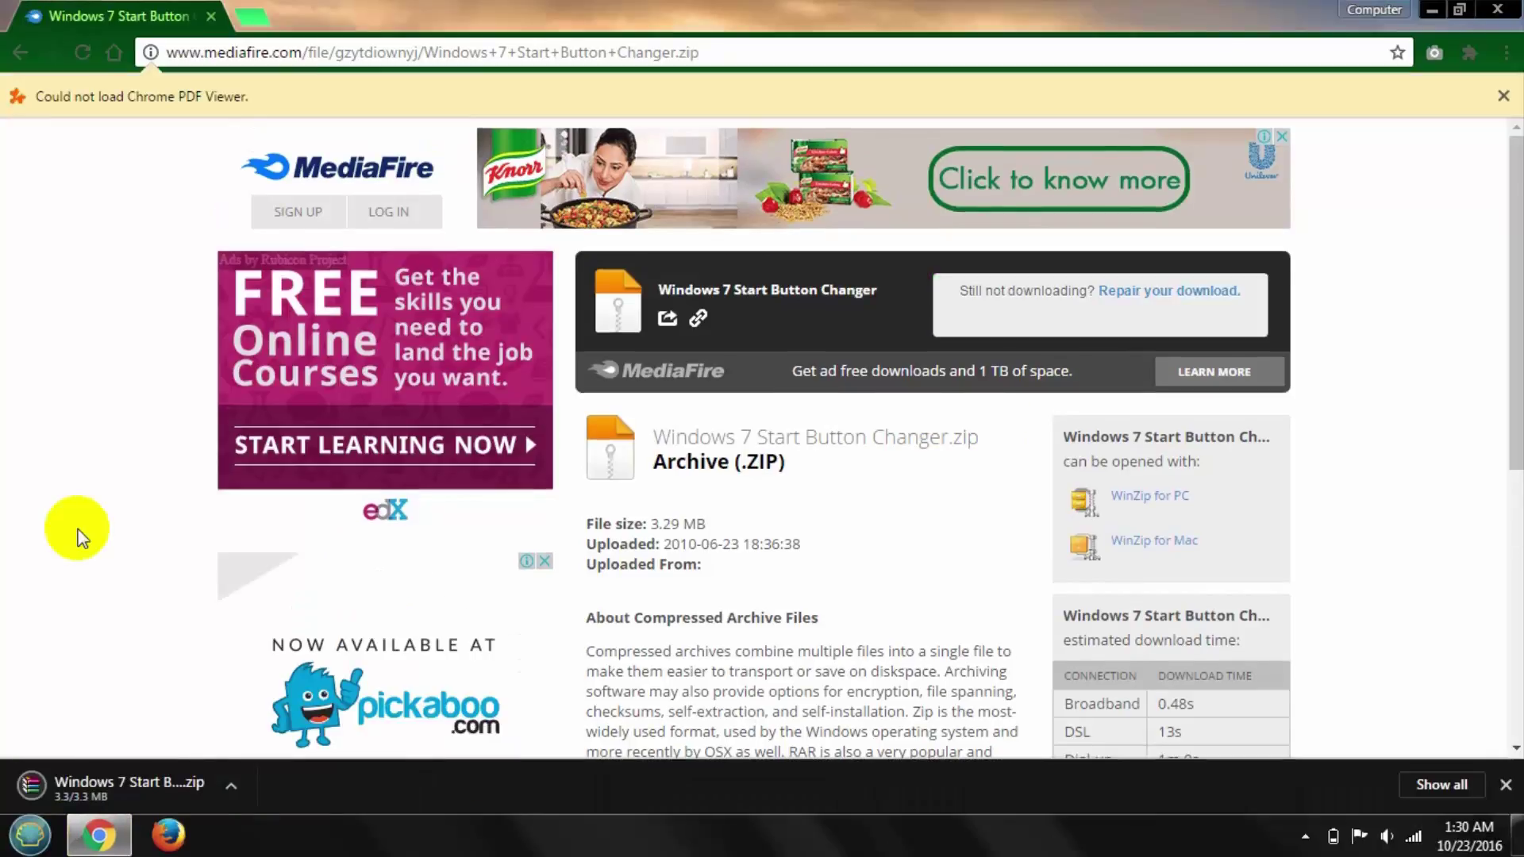
# Drag the Windows 7 Start Button Changer folder from the zip onto the desktop, then close WinRAR.
pyautogui.click(155, 788)
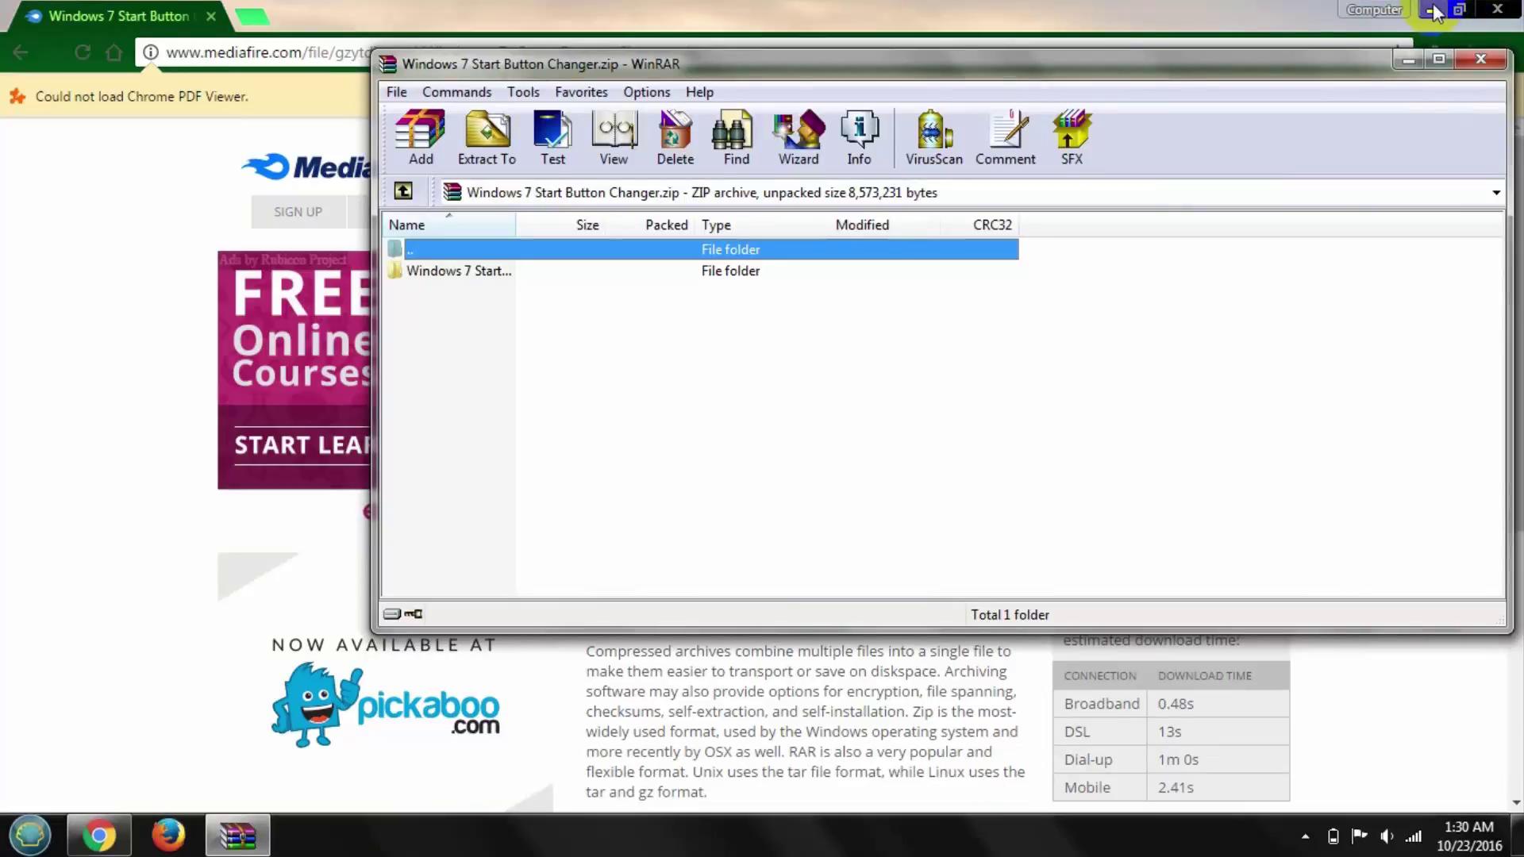
pyautogui.click(1433, 10)
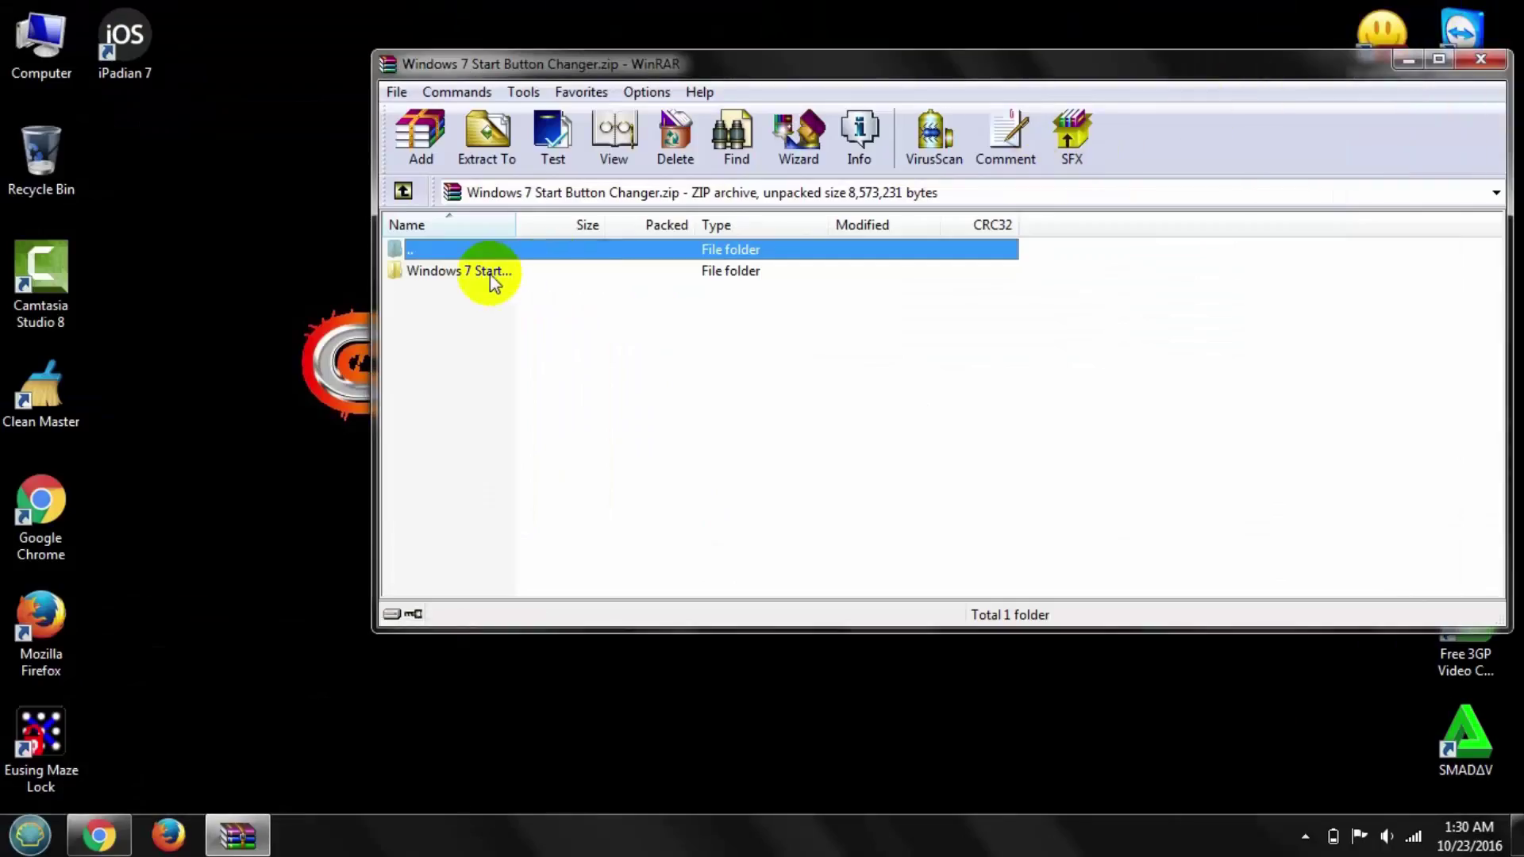
pyautogui.click(487, 276)
pyautogui.moveTo(486, 279)
pyautogui.mouseDown()
pyautogui.moveTo(384, 272)
pyautogui.moveTo(262, 227)
pyautogui.mouseUp()
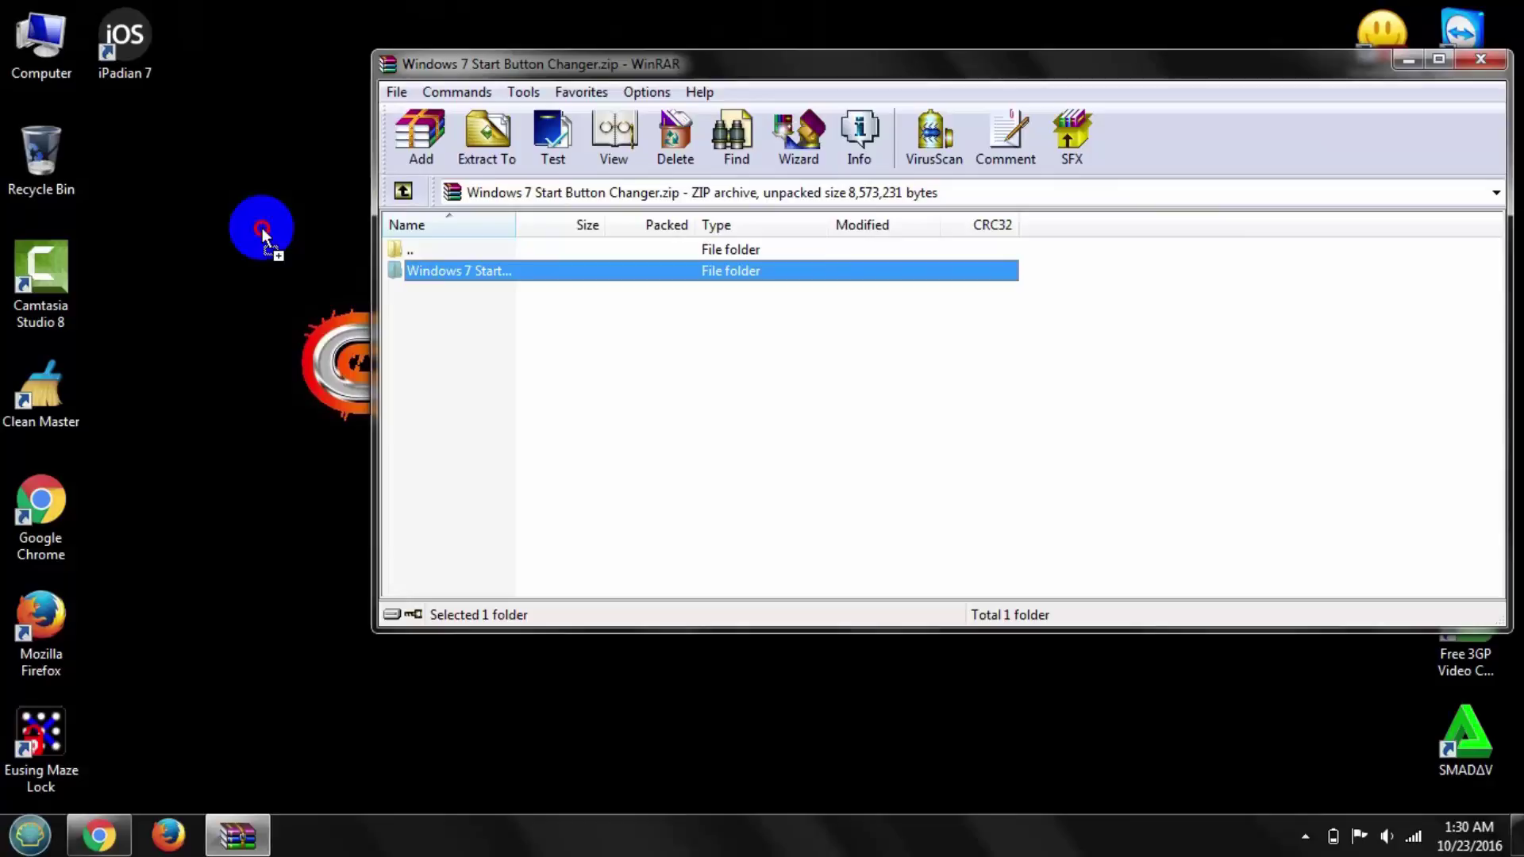
pyautogui.moveTo(187, 182); pyautogui.dragTo(170, 168)
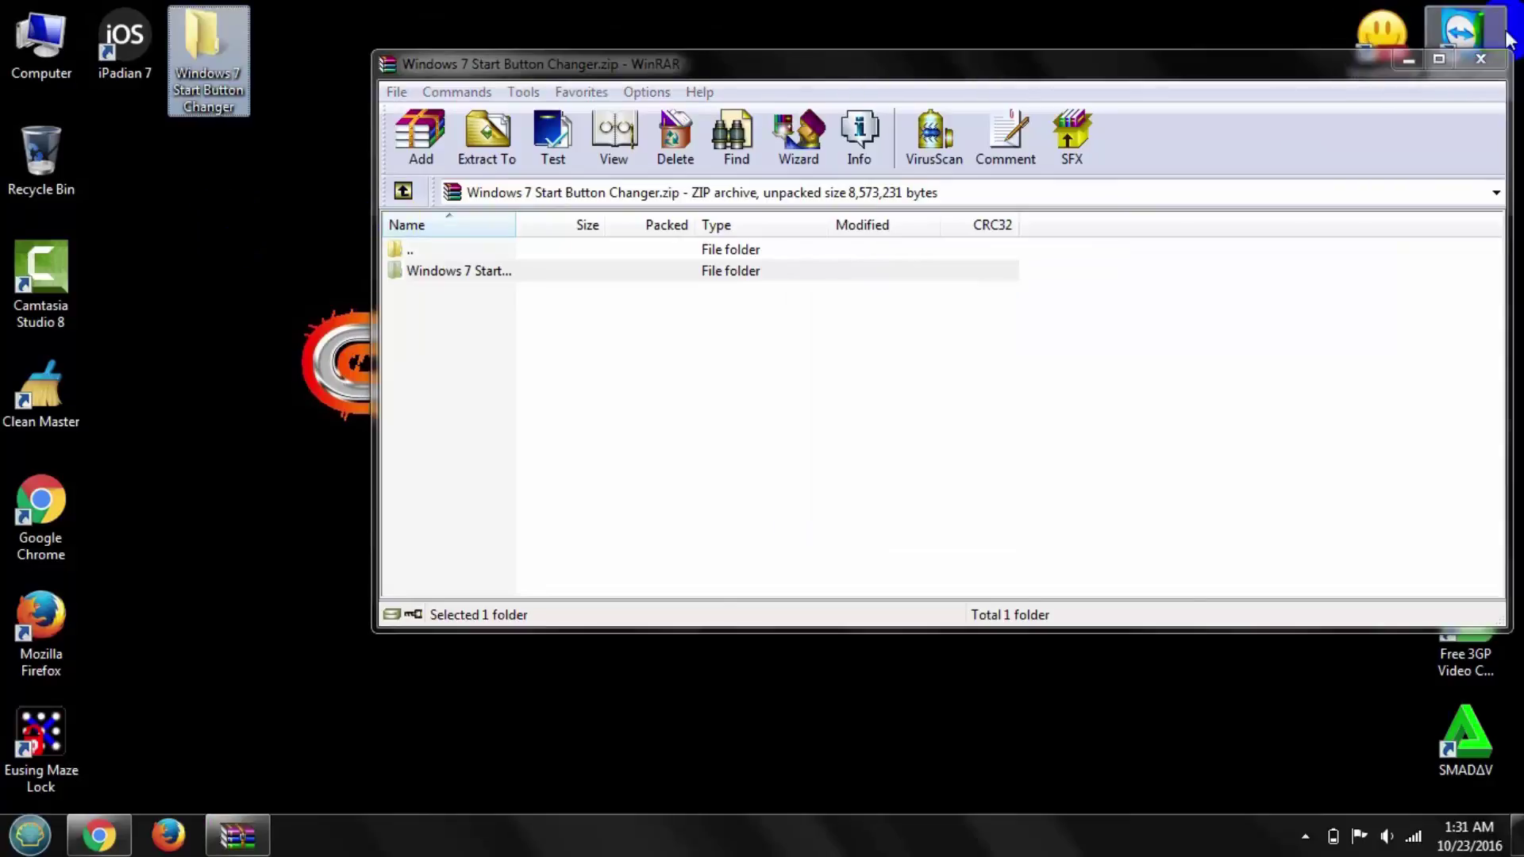
pyautogui.click(1481, 63)
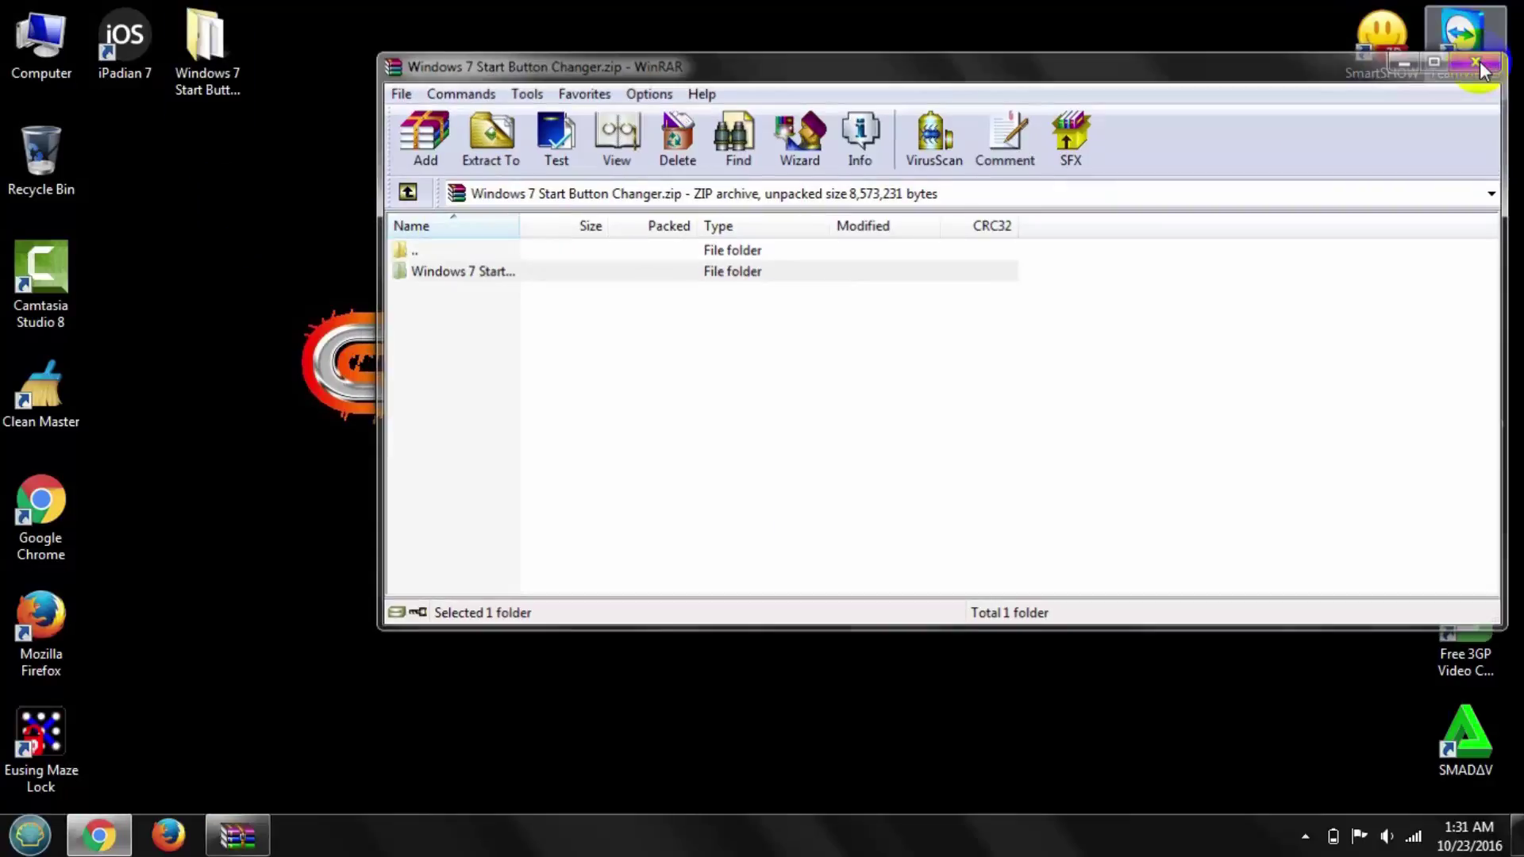
pyautogui.click(525, 170)
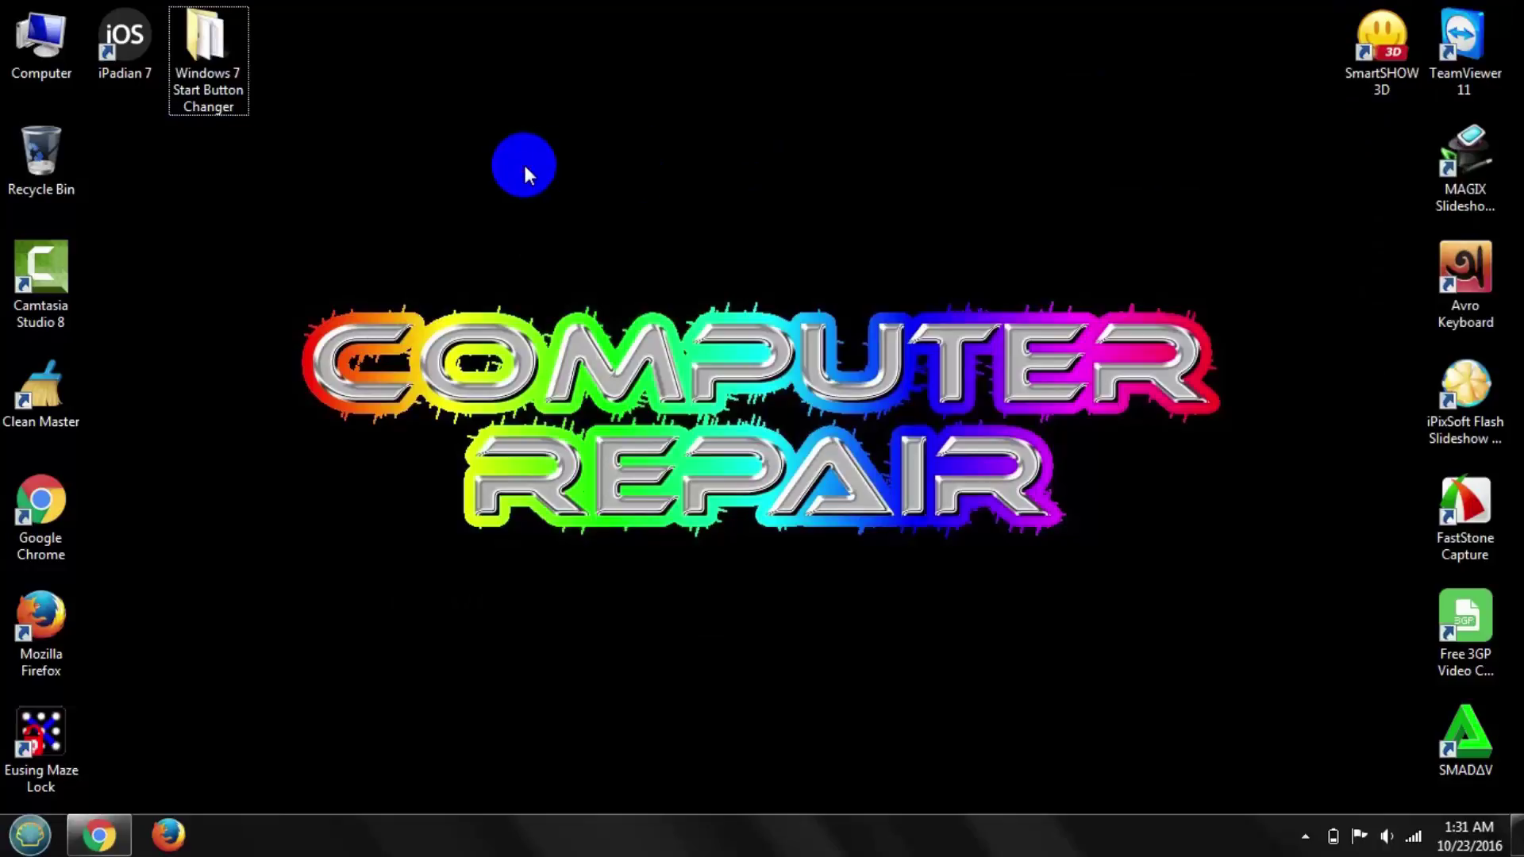
# Open the extracted folder maximized, scroll through the Custom Start Buttons orb images, then go back.
pyautogui.doubleClick(211, 73)
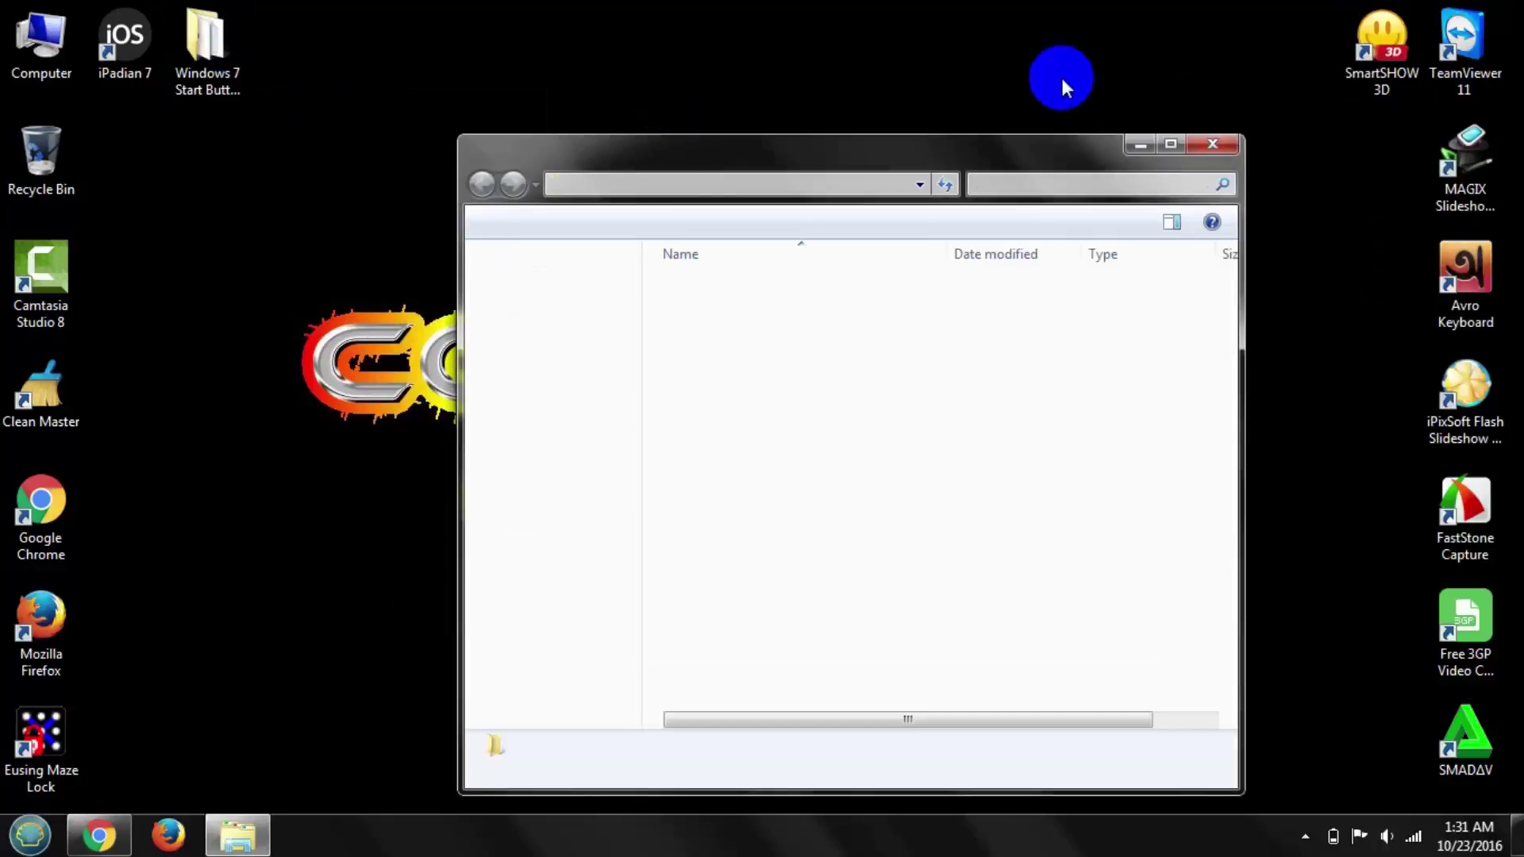
pyautogui.click(1171, 145)
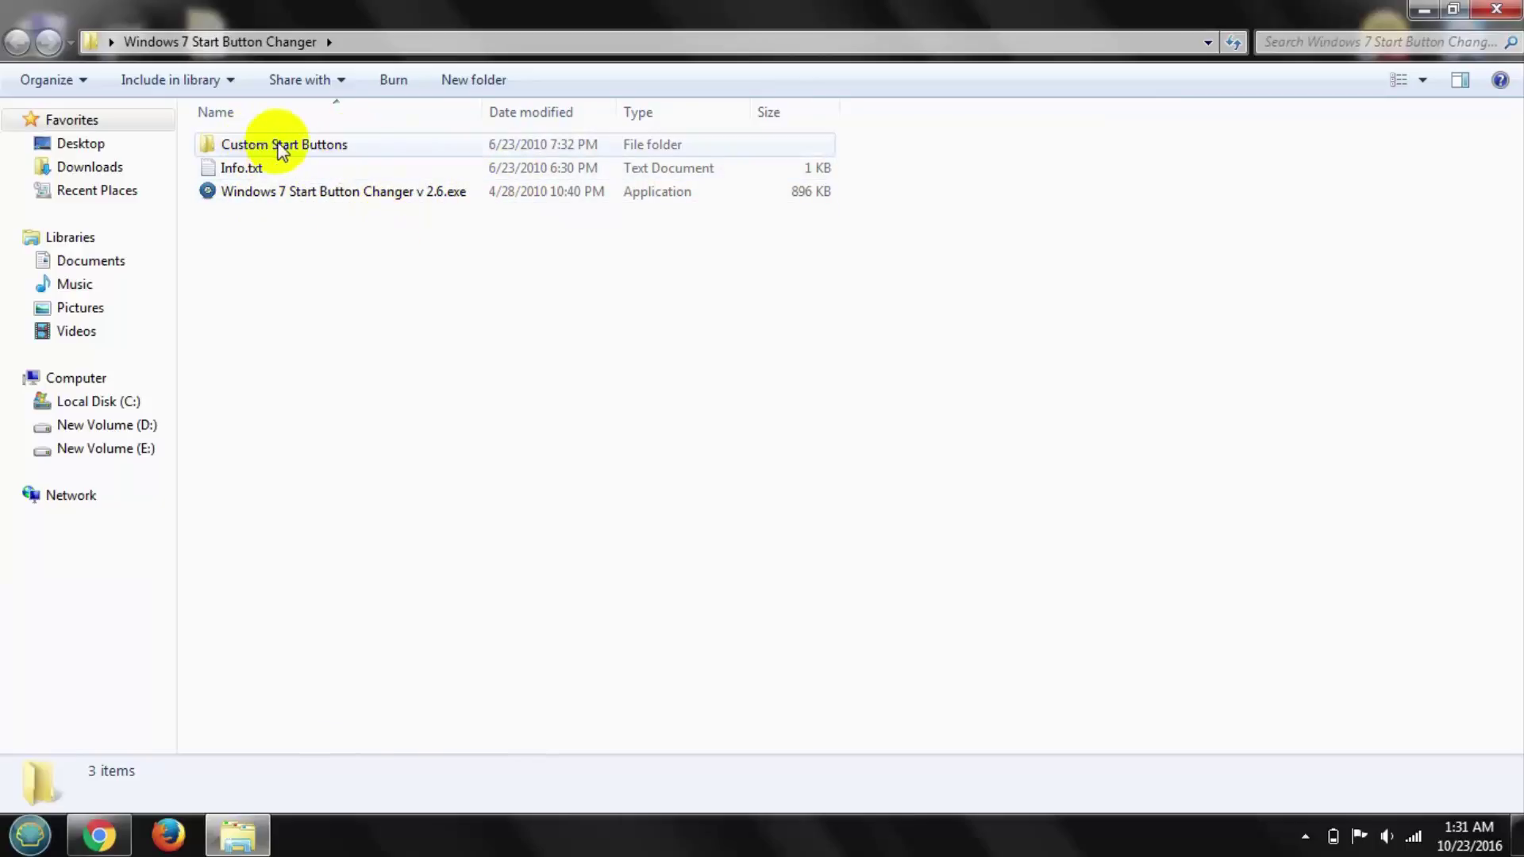
pyautogui.click(331, 148)
pyautogui.doubleClick(331, 146)
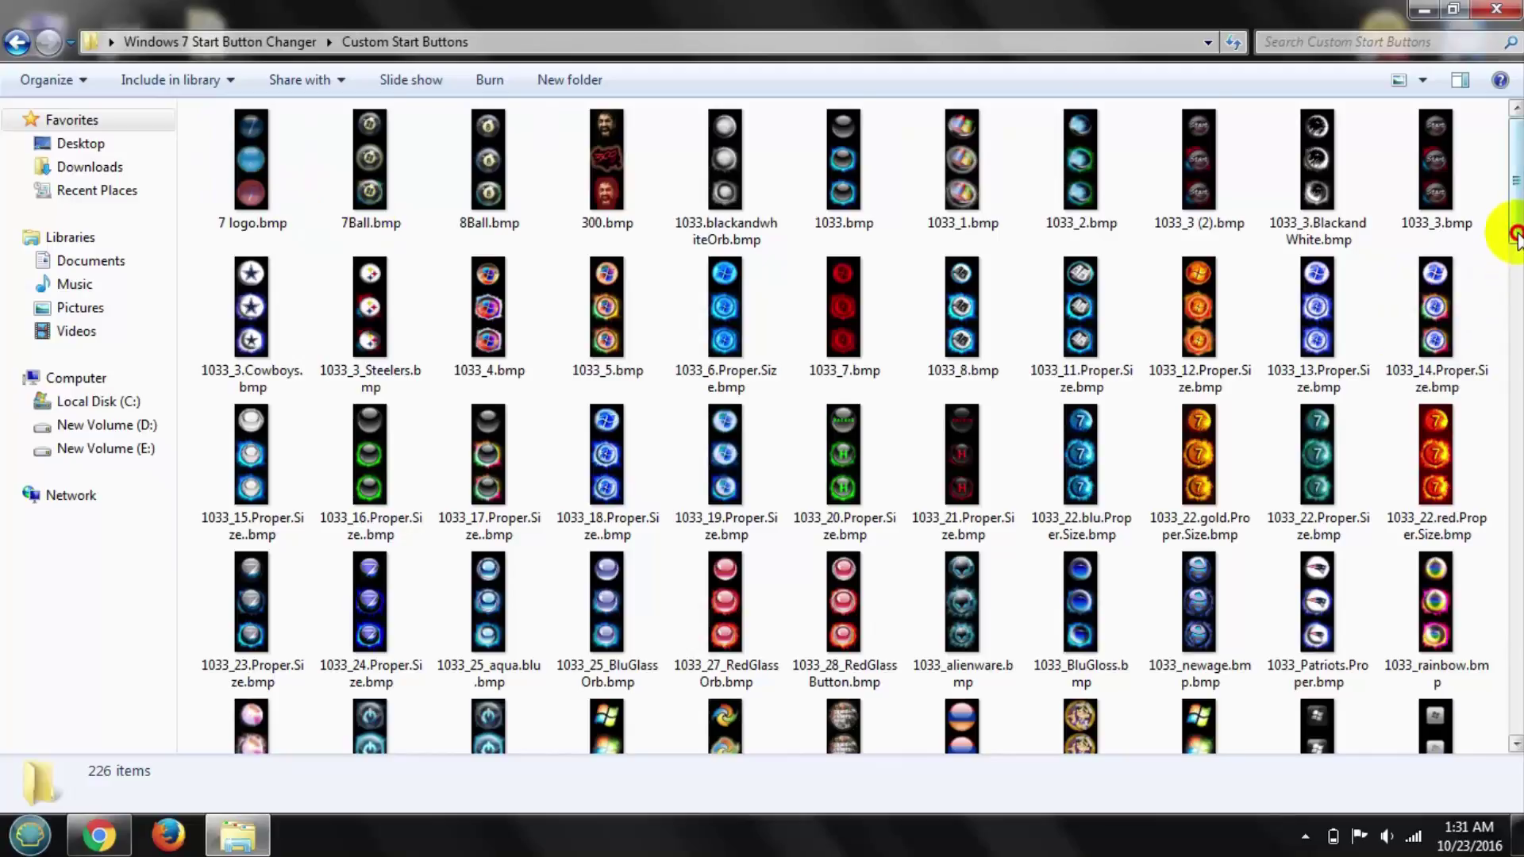
pyautogui.moveTo(1516, 234); pyautogui.dragTo(1516, 455)
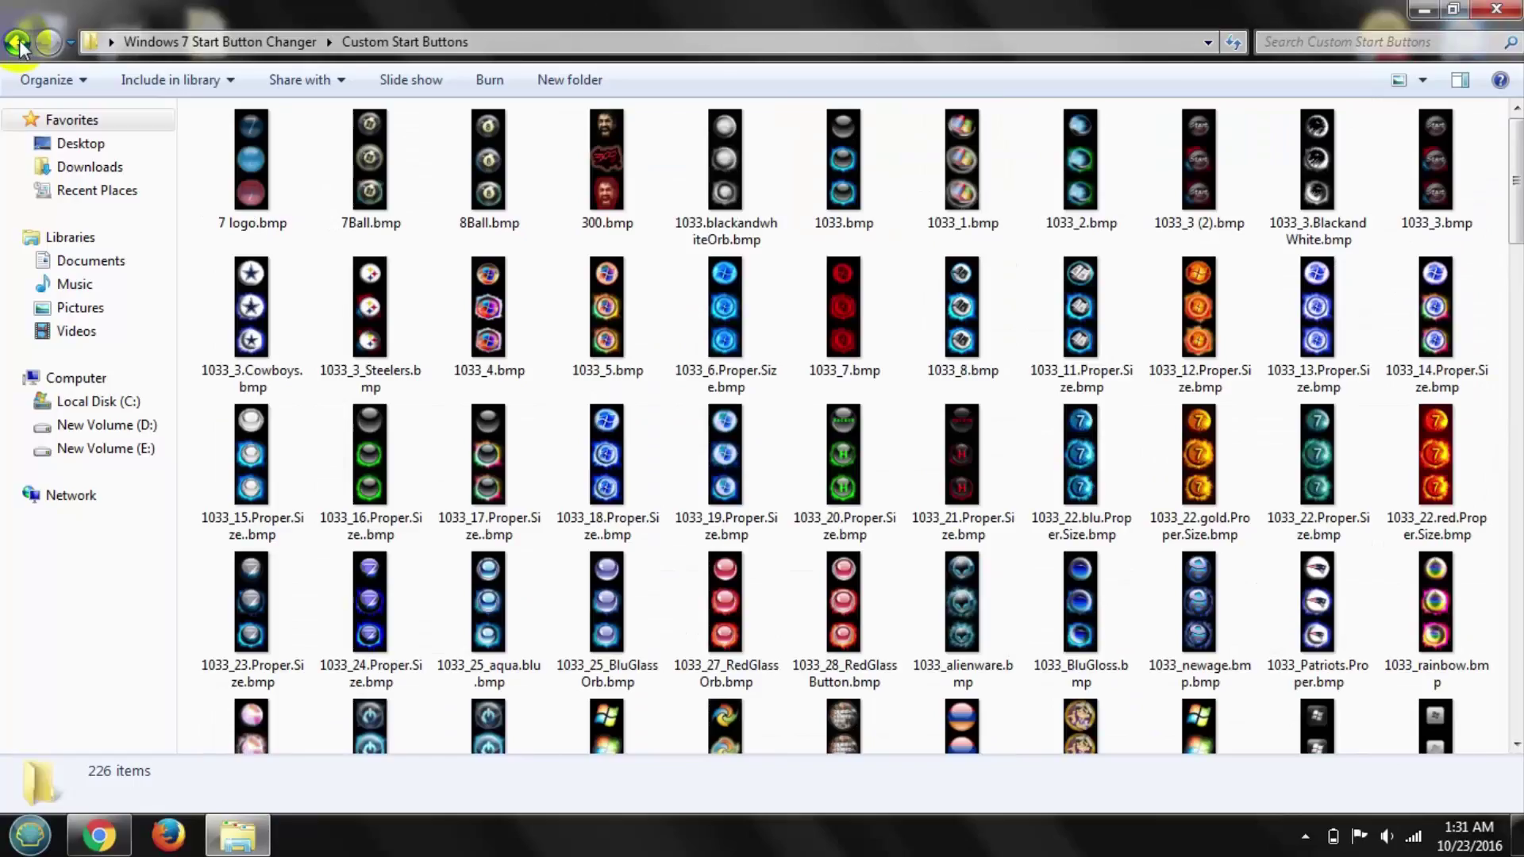
pyautogui.click(20, 44)
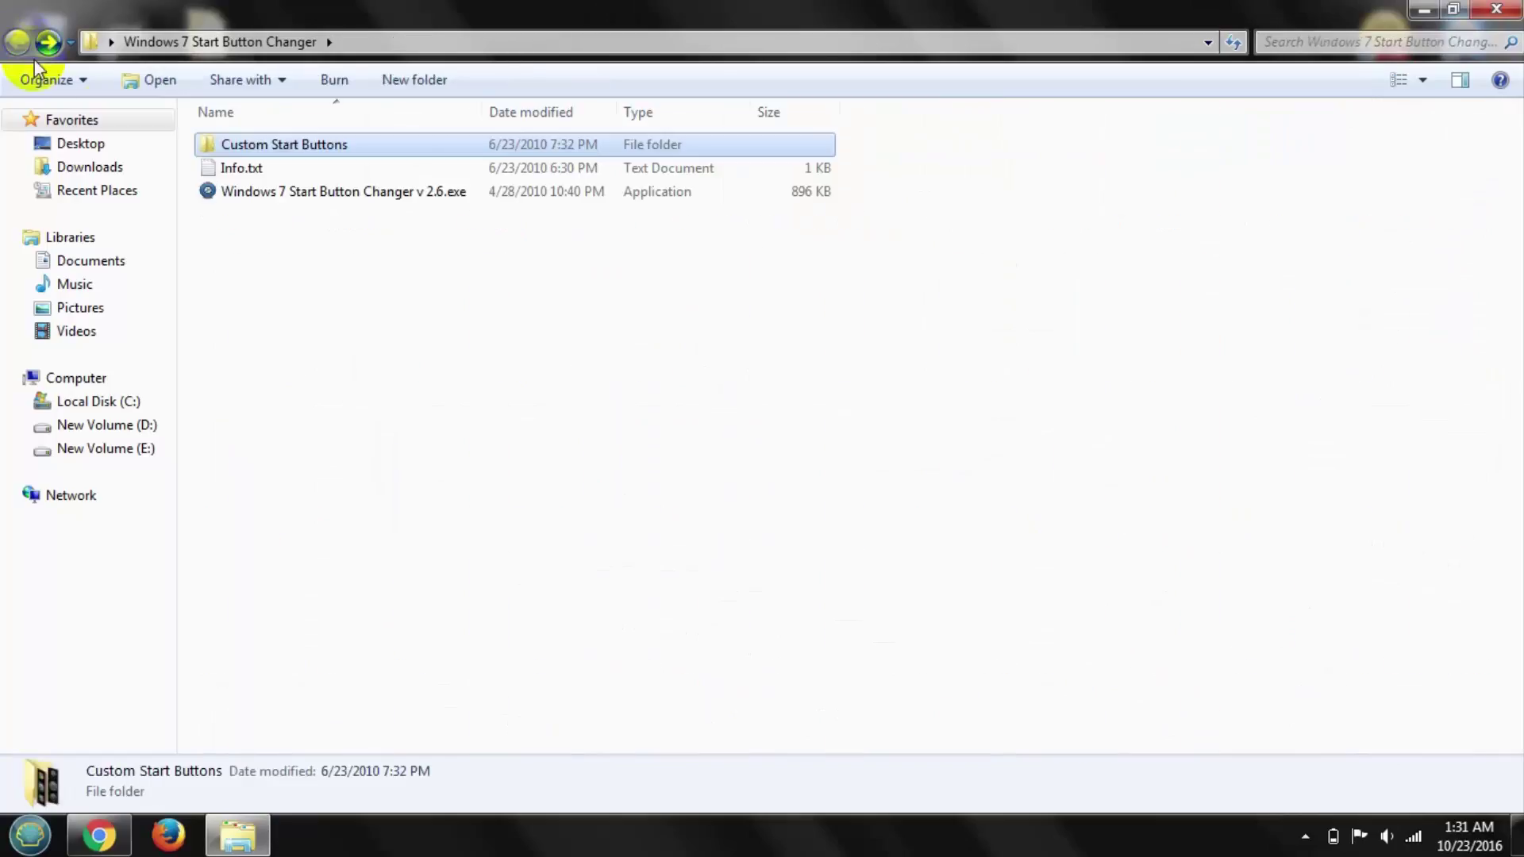
# Run Windows 7 Start Button Changer v 2.6.exe as administrator and shrink the folder window back down.
pyautogui.click(286, 193)
pyautogui.rightClick(353, 194)
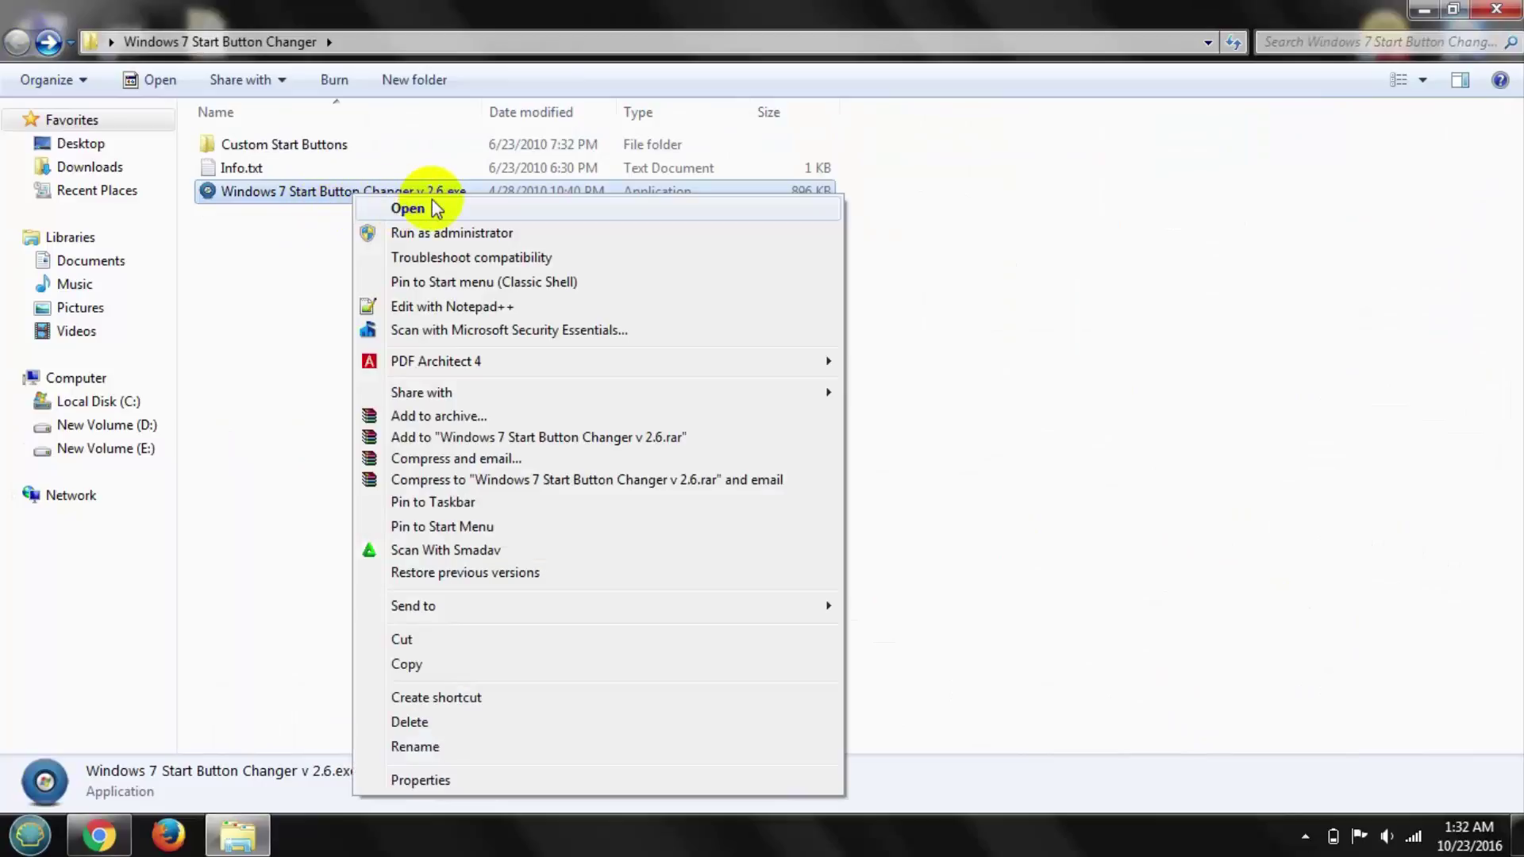
pyautogui.click(474, 233)
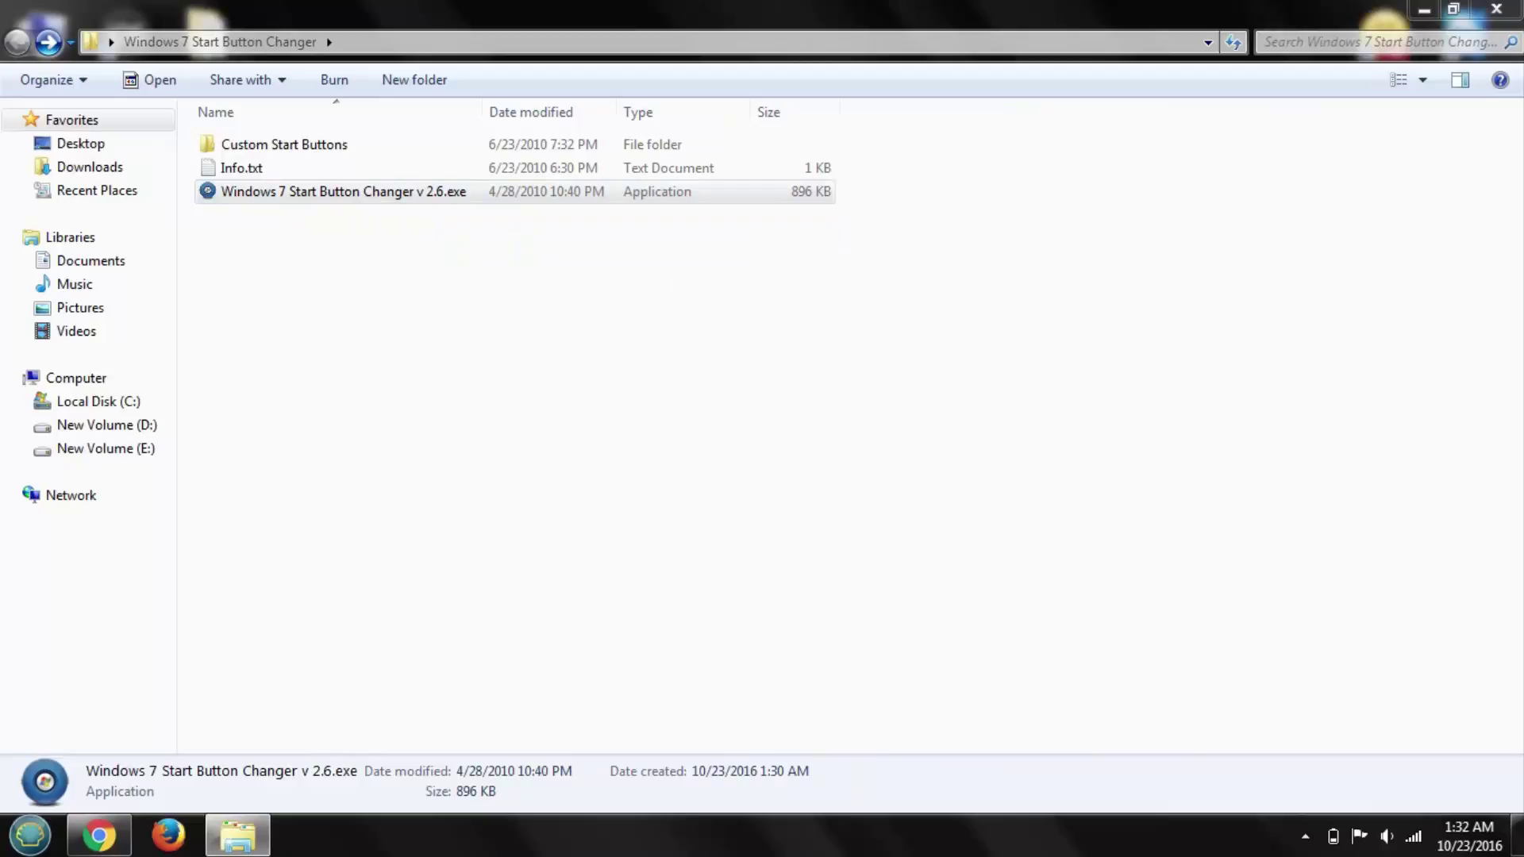
pyautogui.doubleClick(1164, 12)
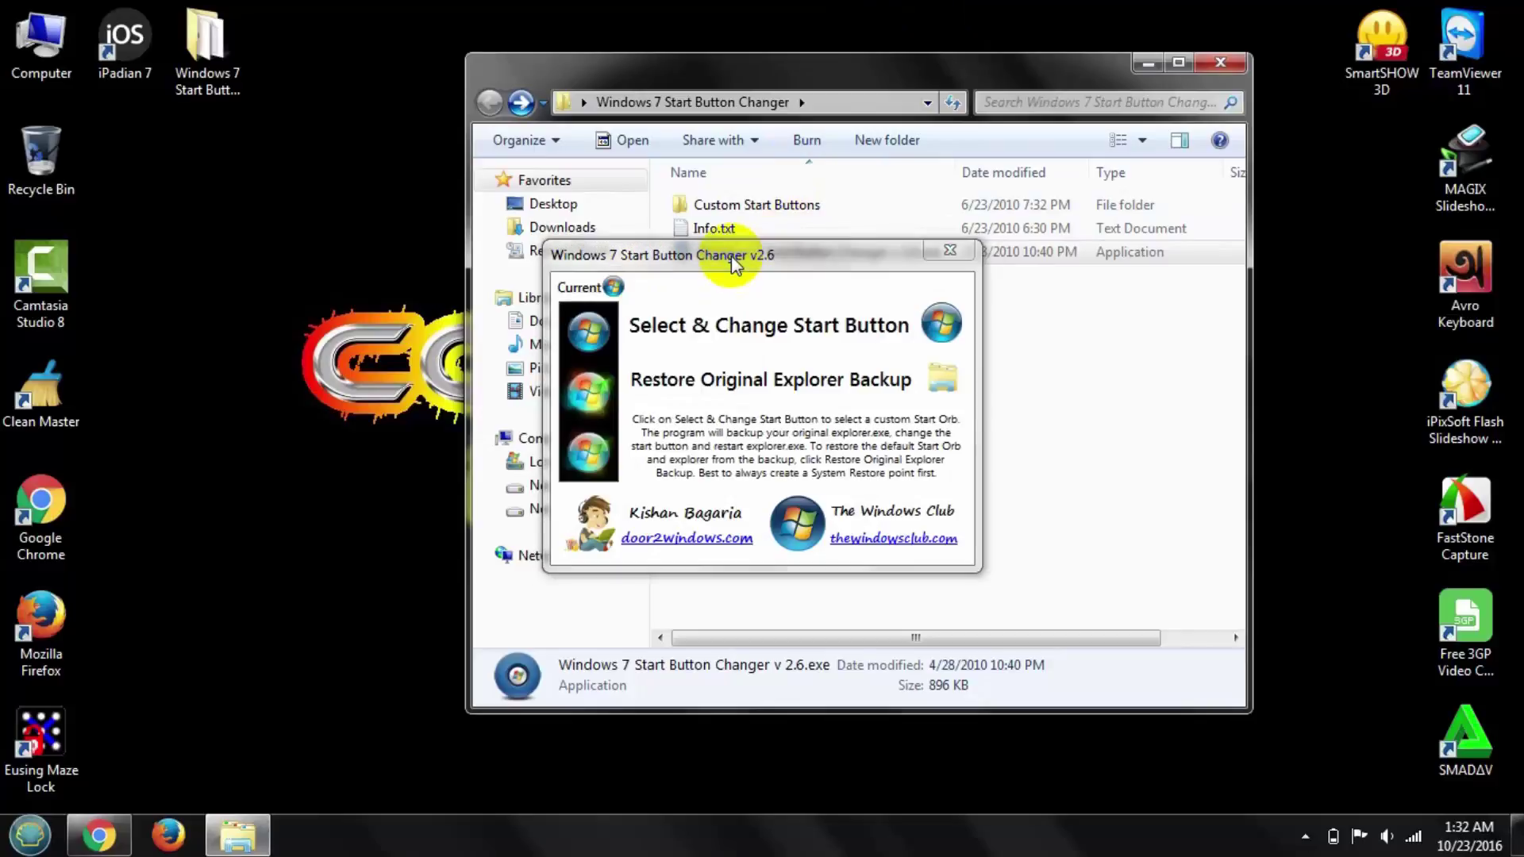
# Use Select & Change Start Button to apply 1033_21.Proper.Size.bmp as the new start orb.
pyautogui.click(730, 332)
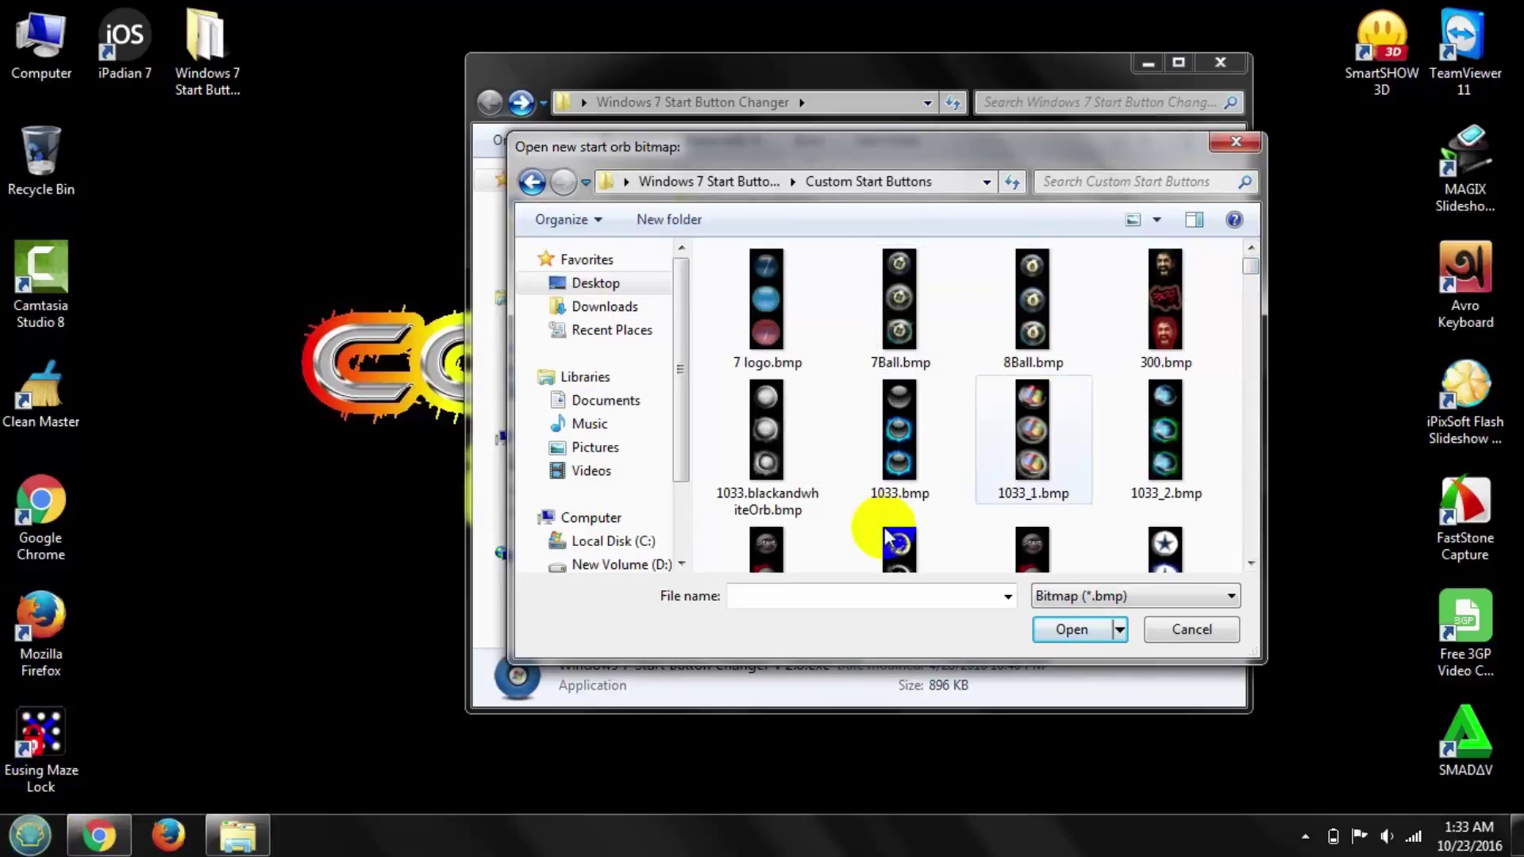
pyautogui.scroll(-5, 1252, 285)
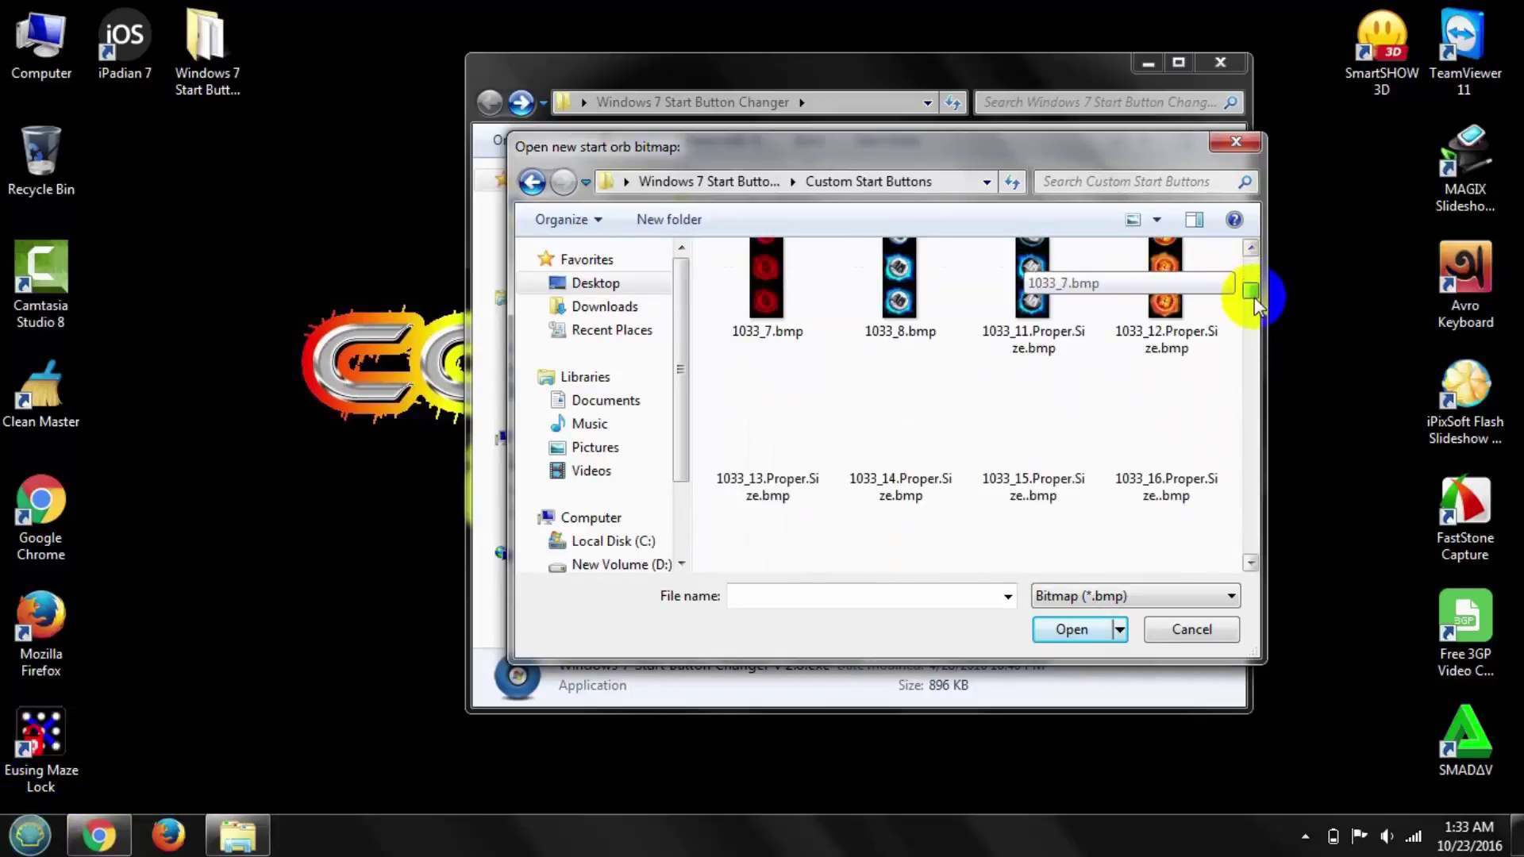
pyautogui.scroll(-4, 1253, 292)
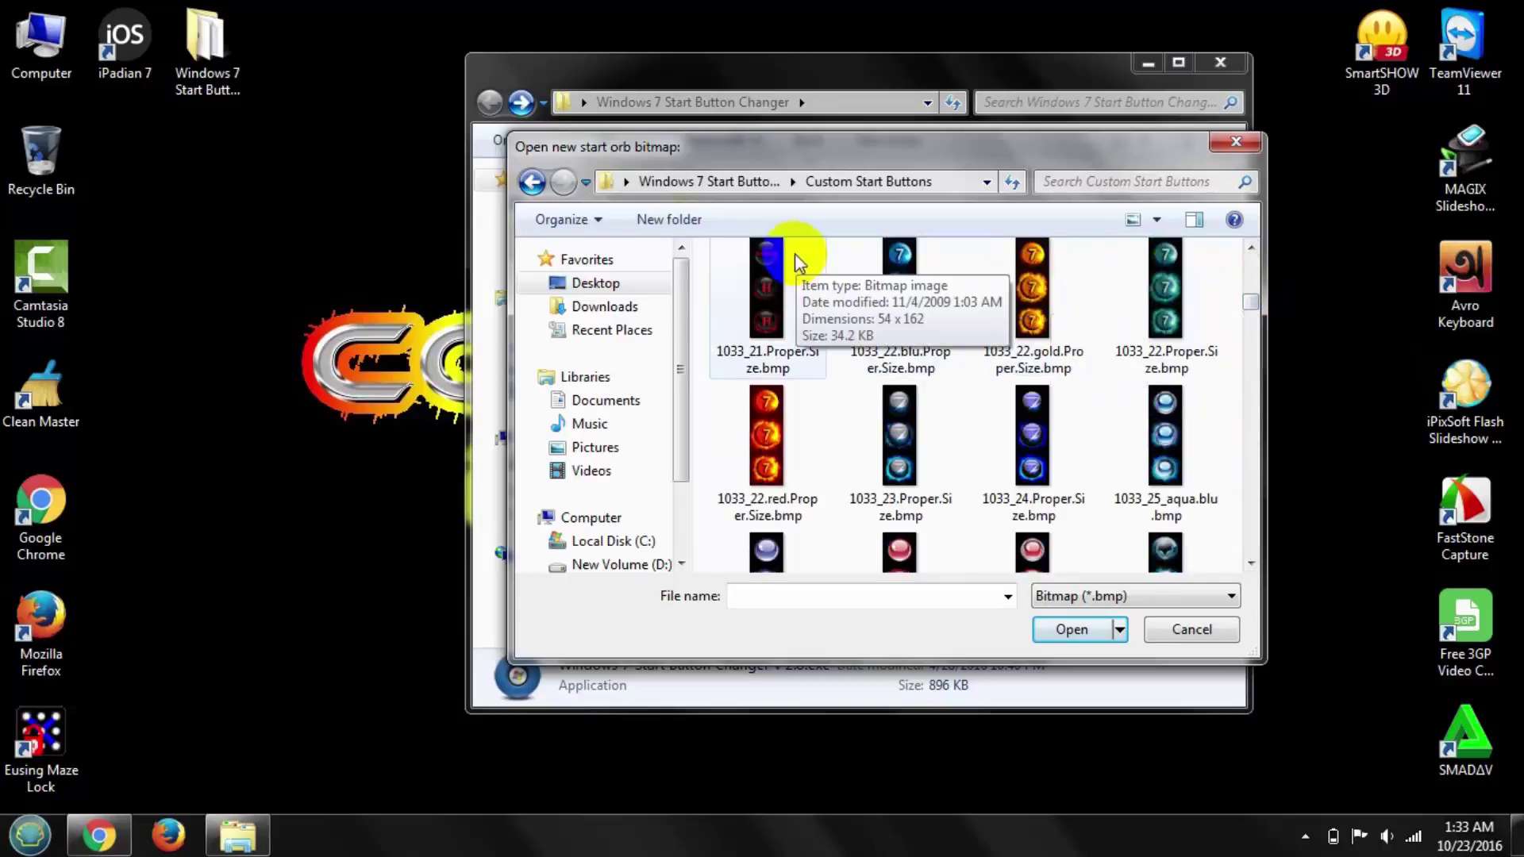
pyautogui.click(775, 273)
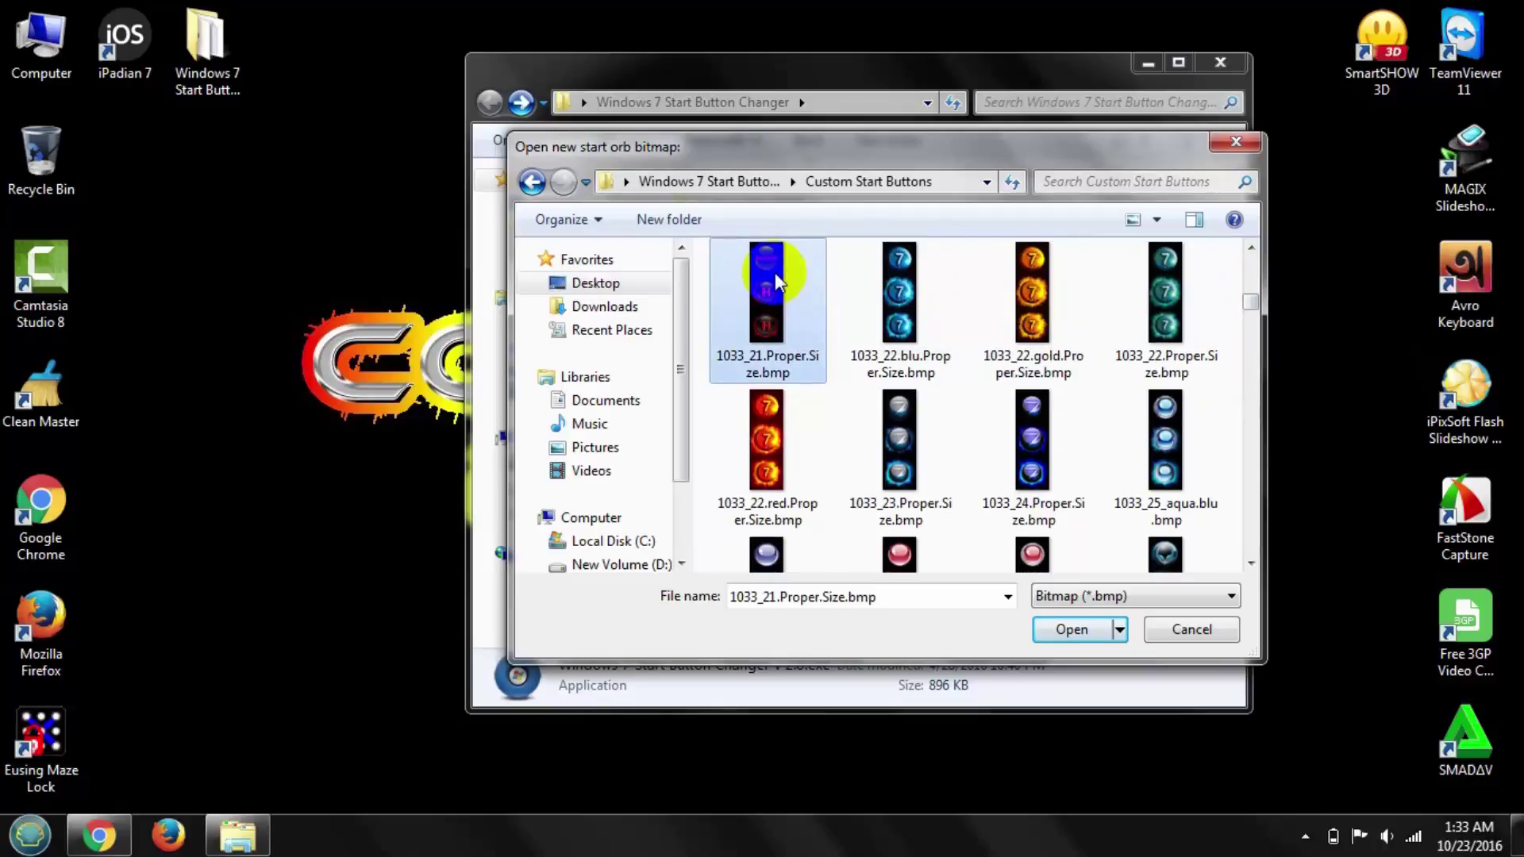
pyautogui.click(1071, 629)
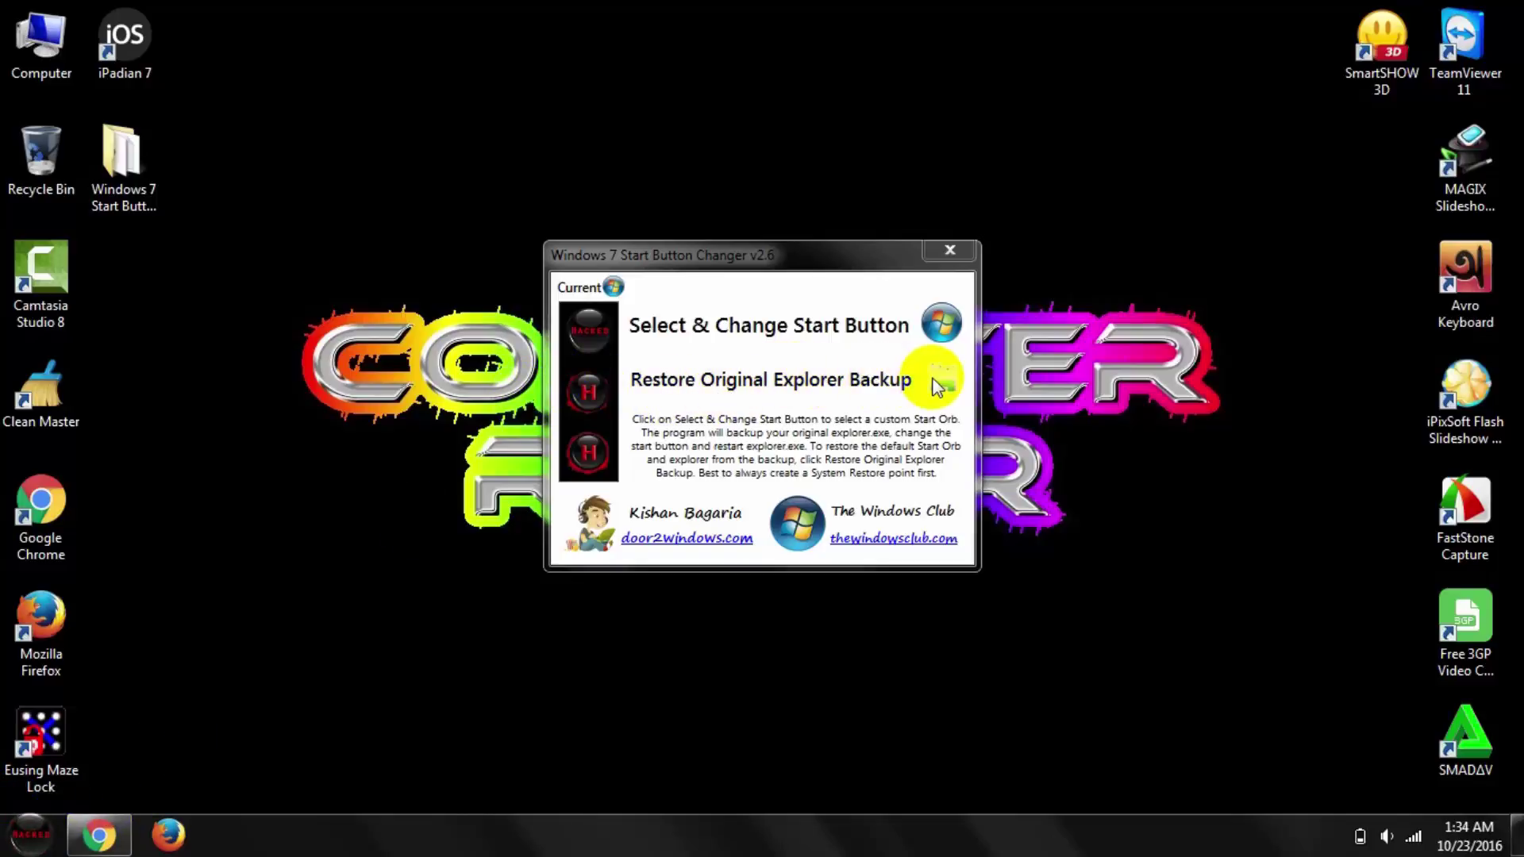
# Restore the original Explorer backup and confirm the 'Explorer backup restored!' message.
pyautogui.click(794, 389)
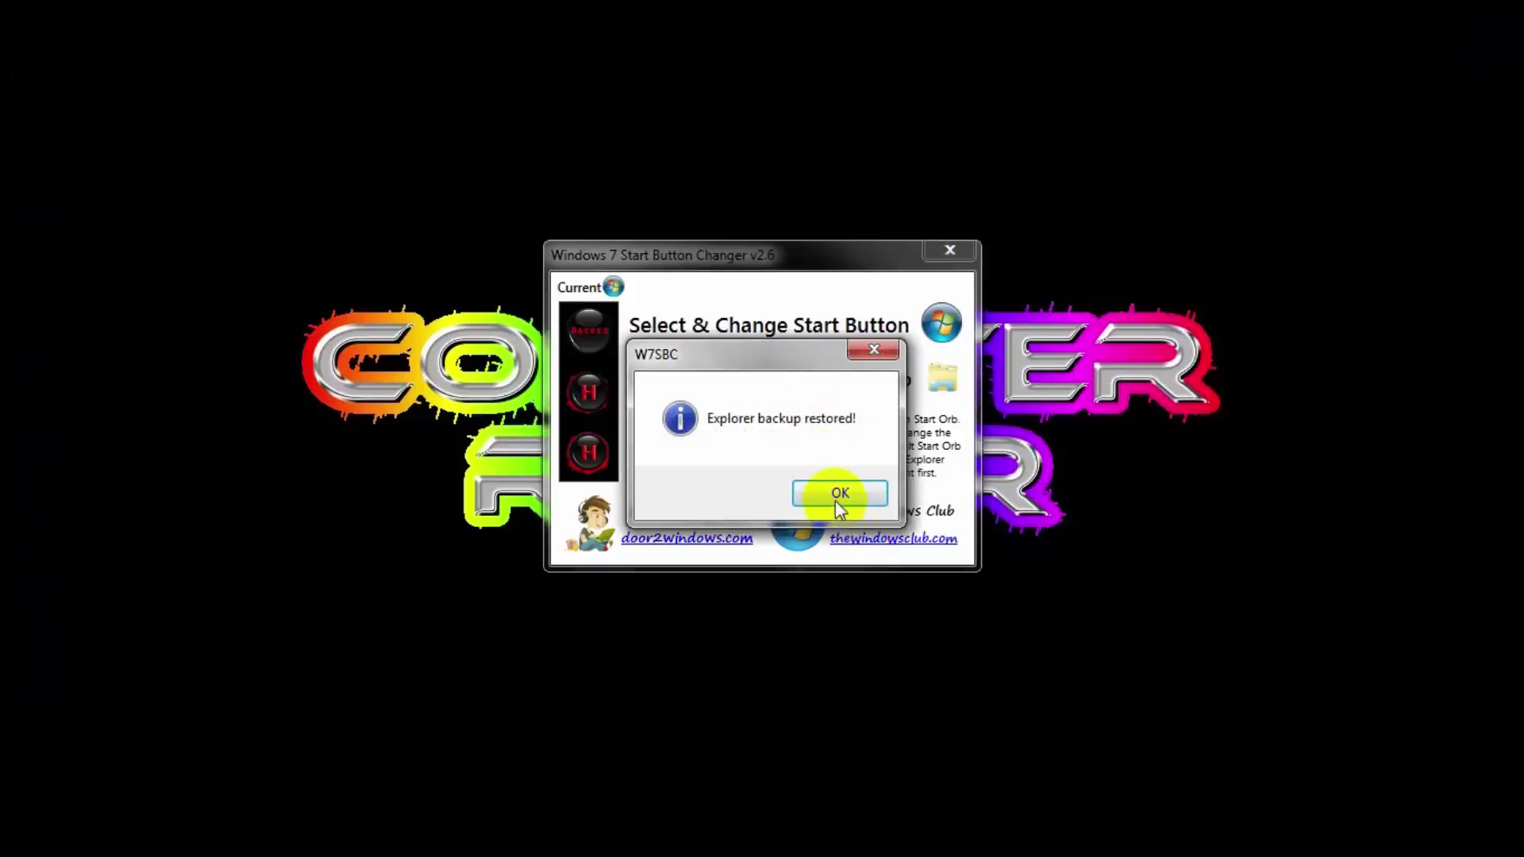
pyautogui.click(835, 498)
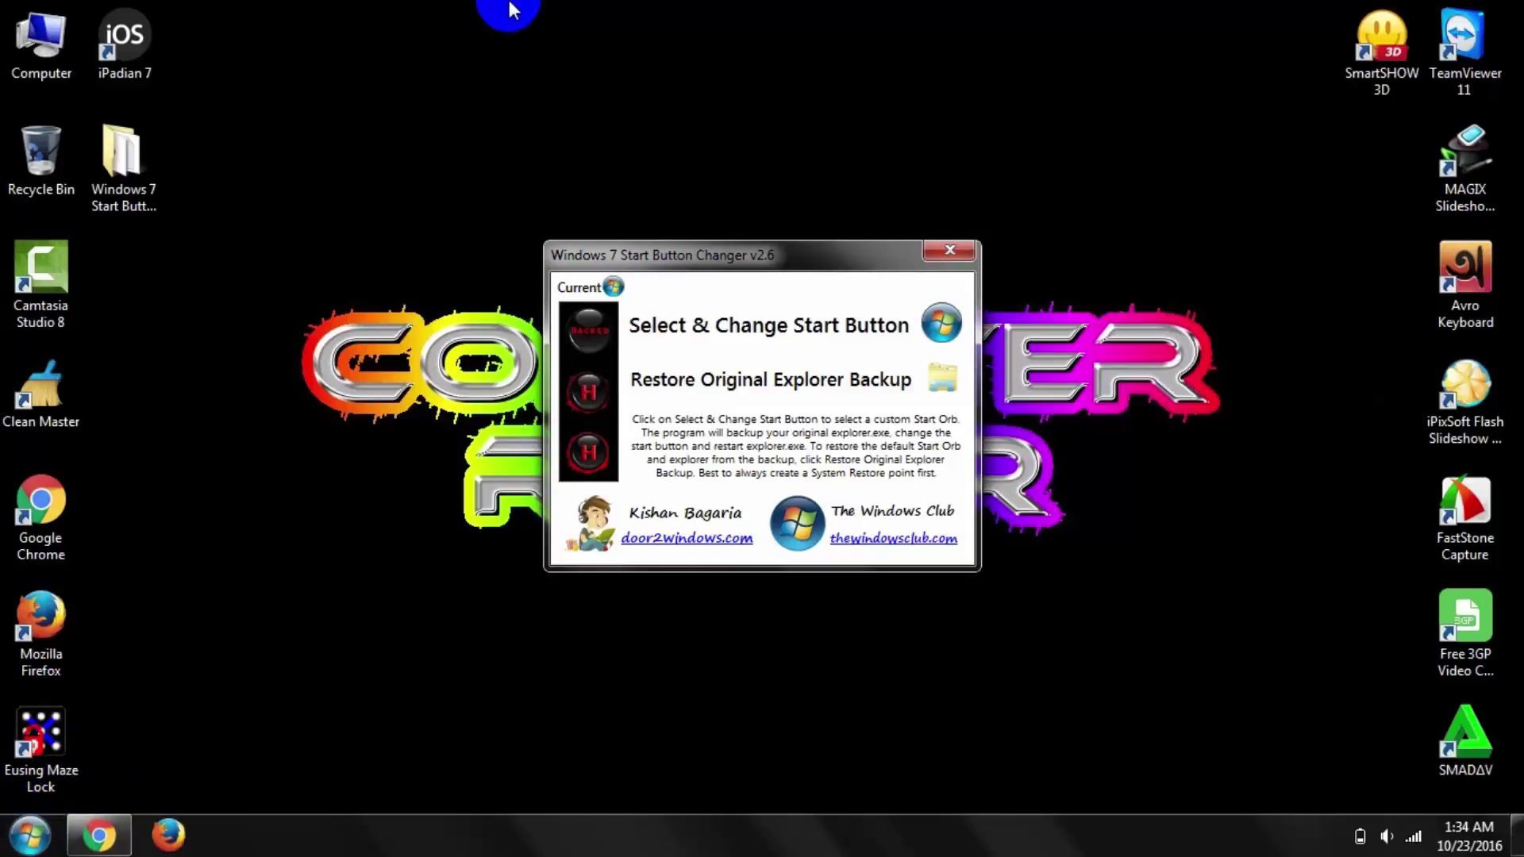
# Close the Windows 7 Start Button Changer window.
pyautogui.click(964, 251)
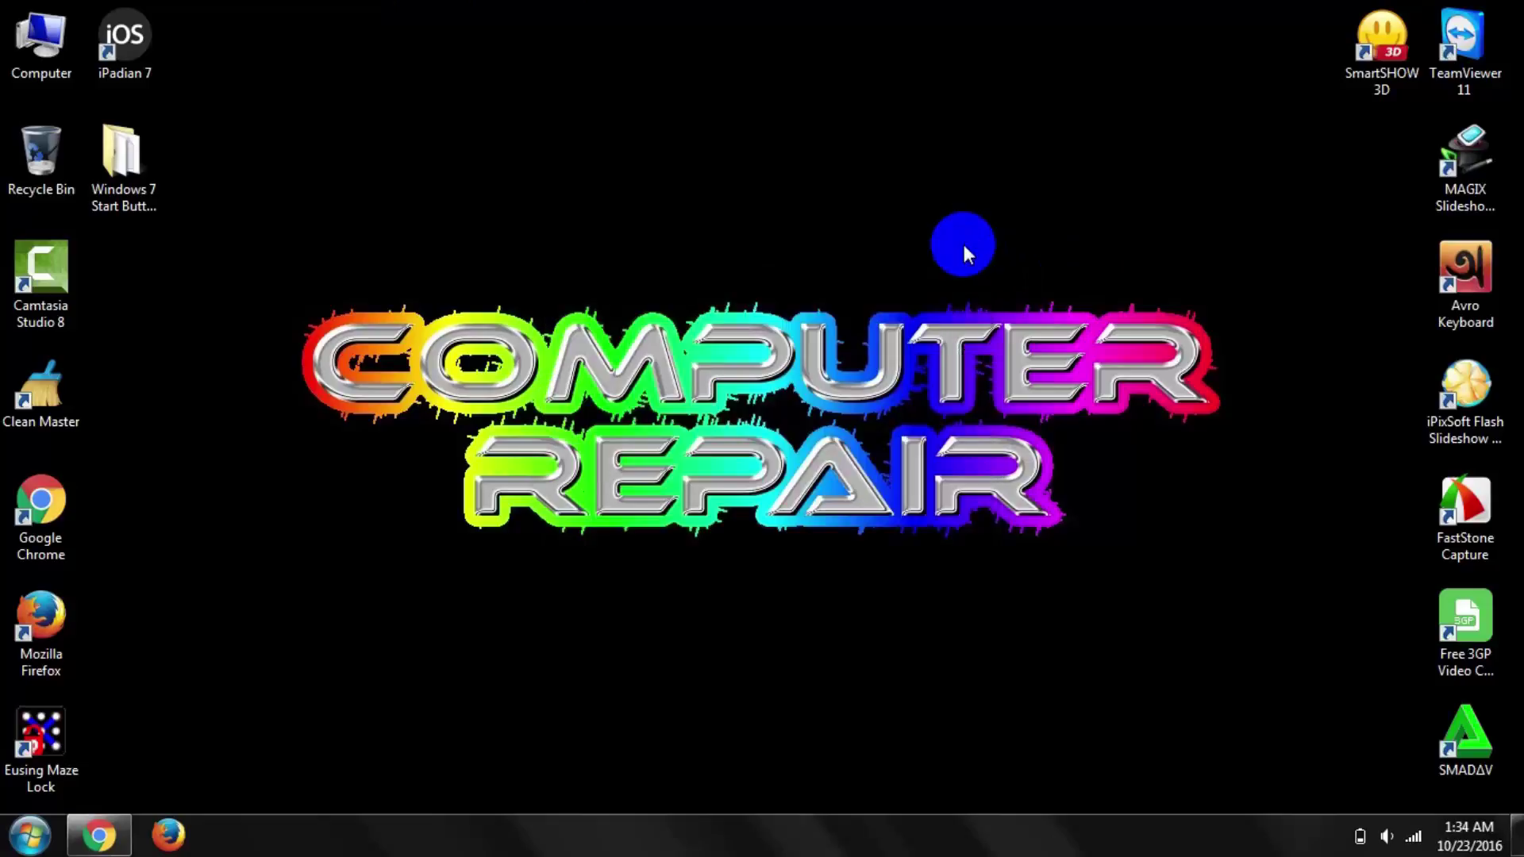